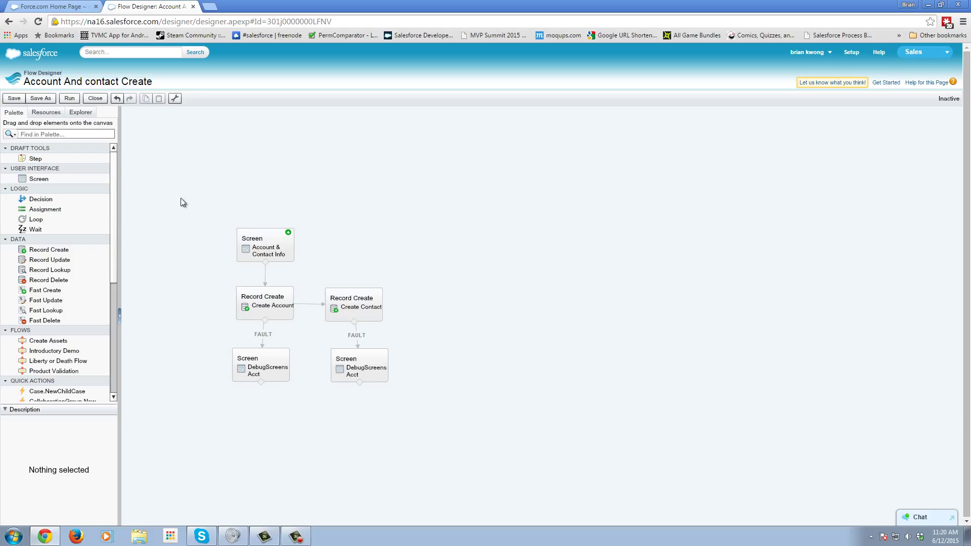
- Test-run the flow with 'test' in every field, get the UPSERT FAILED invalid-email error, and close the run
click(272, 238)
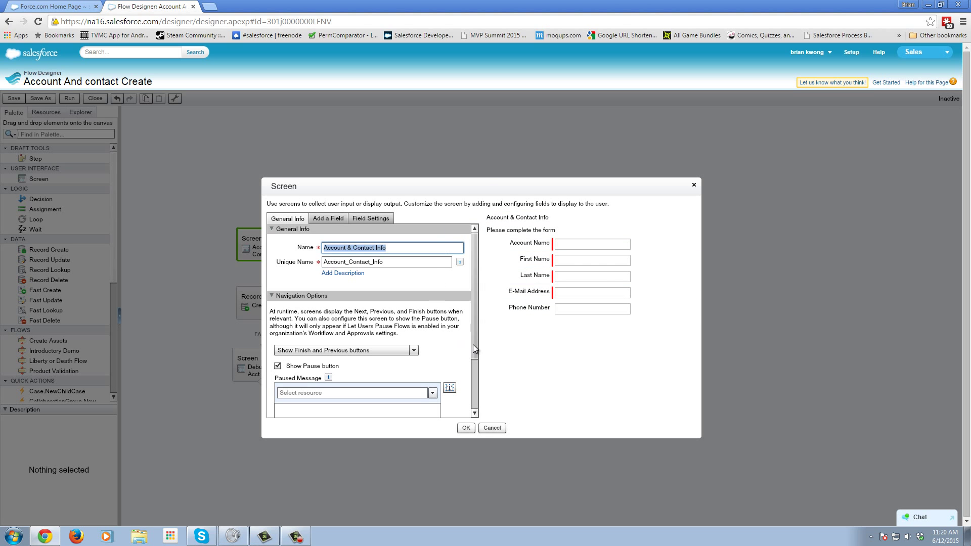
click(498, 427)
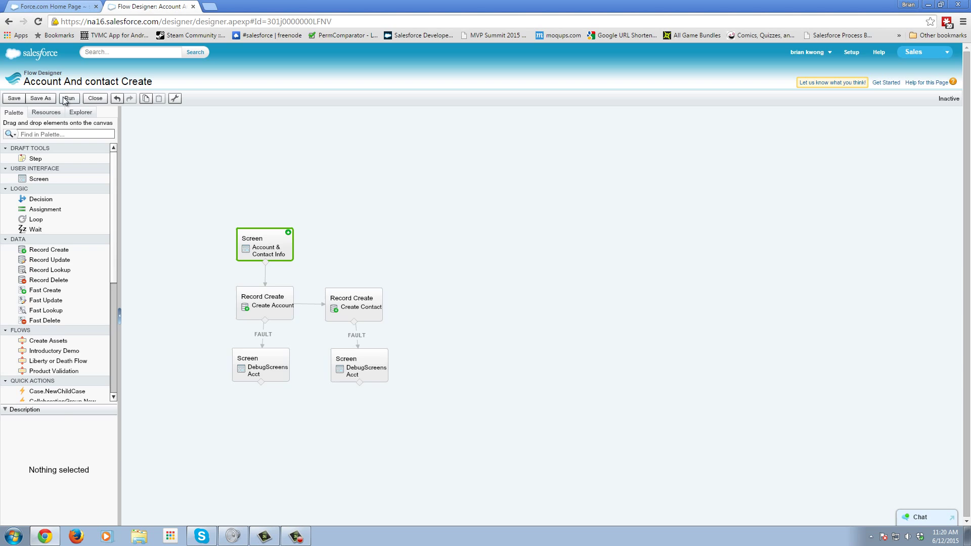
click(66, 100)
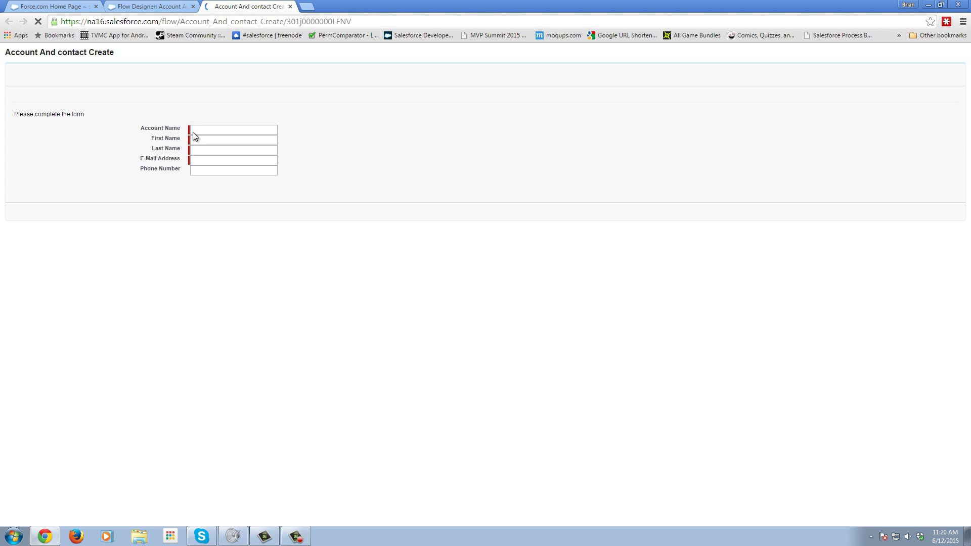
text(test)
click(207, 142)
text(test)
key(Tab)
text(test)
key(Tab)
text(test)
click(949, 212)
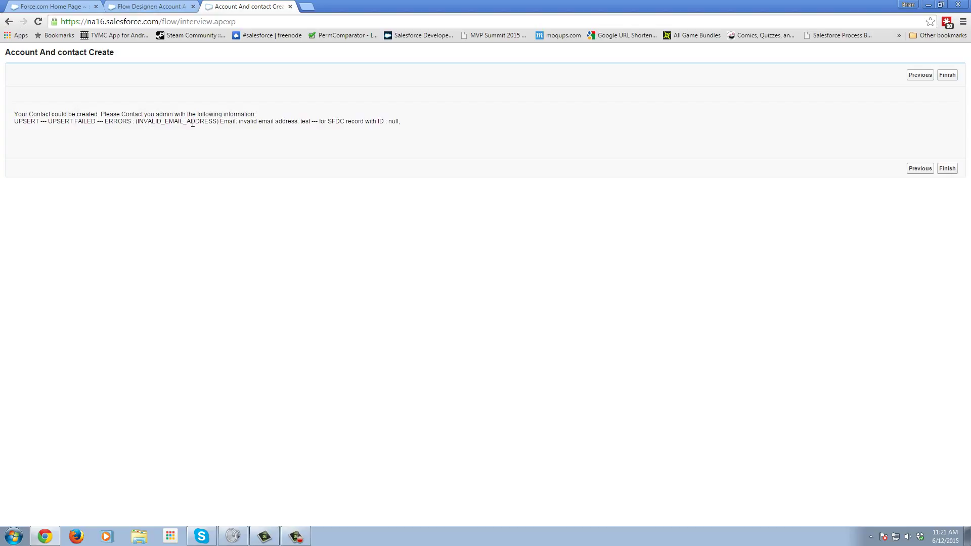
click(291, 7)
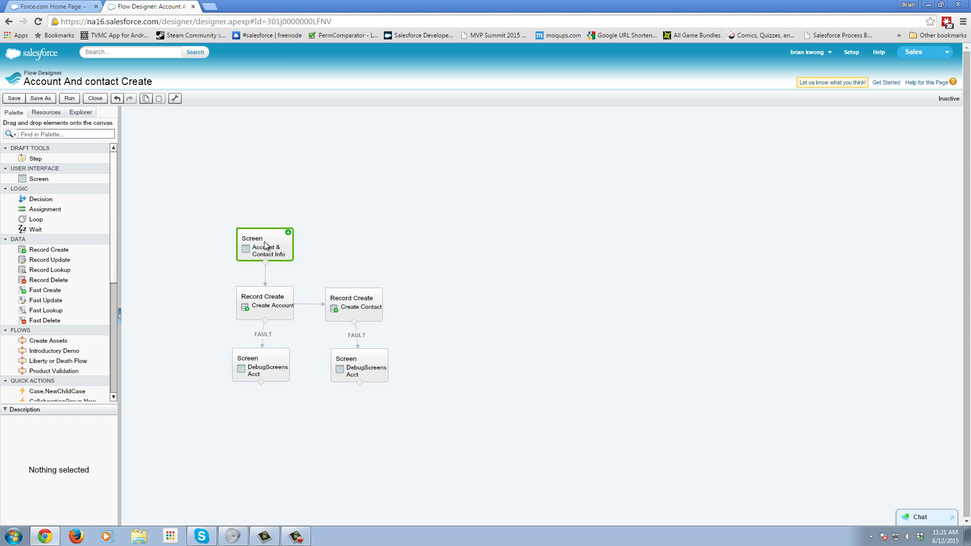
- Create a new text template and insert {!Account_Name} into its body
click(76, 114)
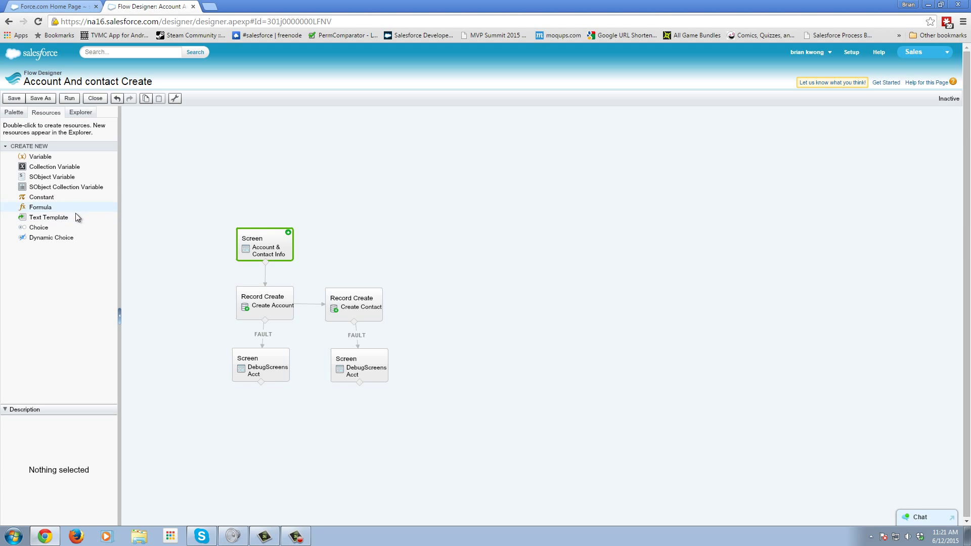
double_click(75, 214)
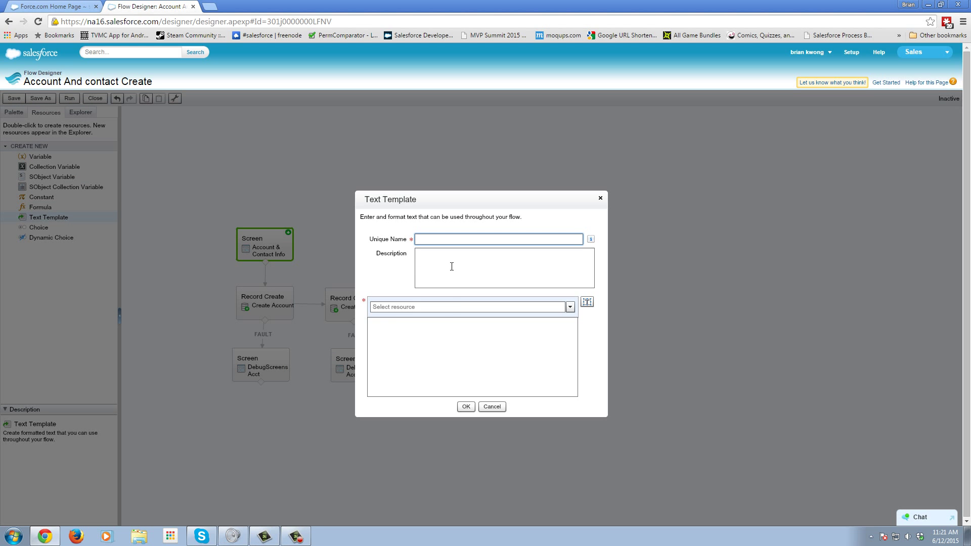
click(448, 311)
click(570, 307)
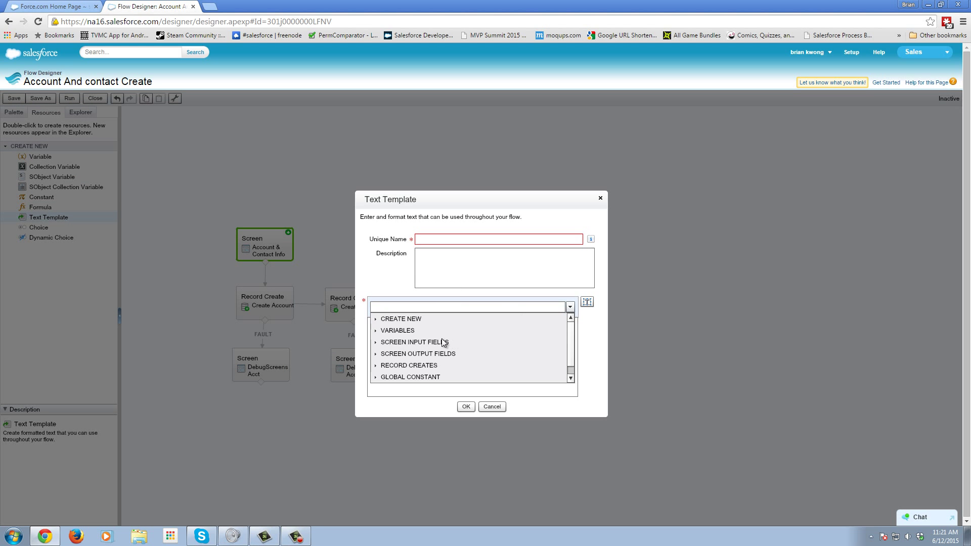
click(376, 343)
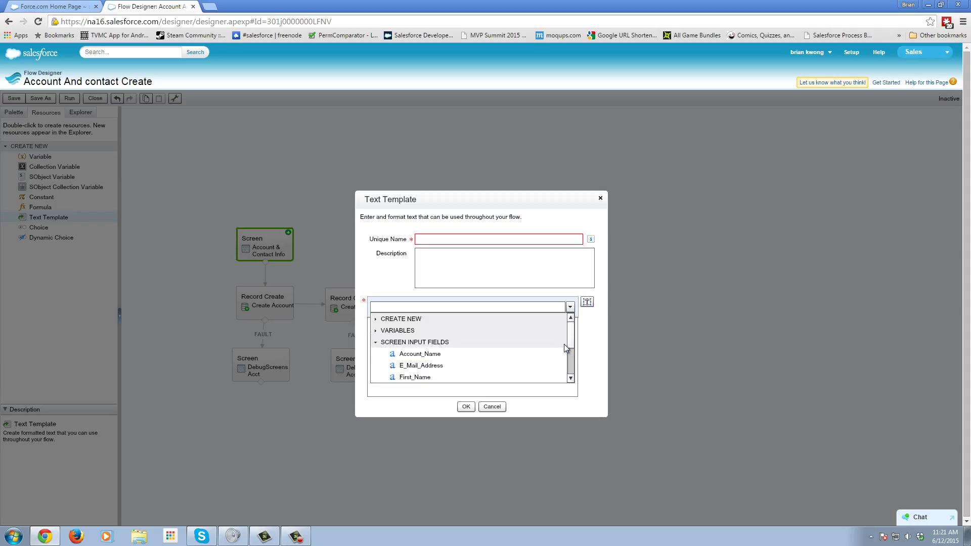
scroll(565, 348, down, 2)
click(455, 330)
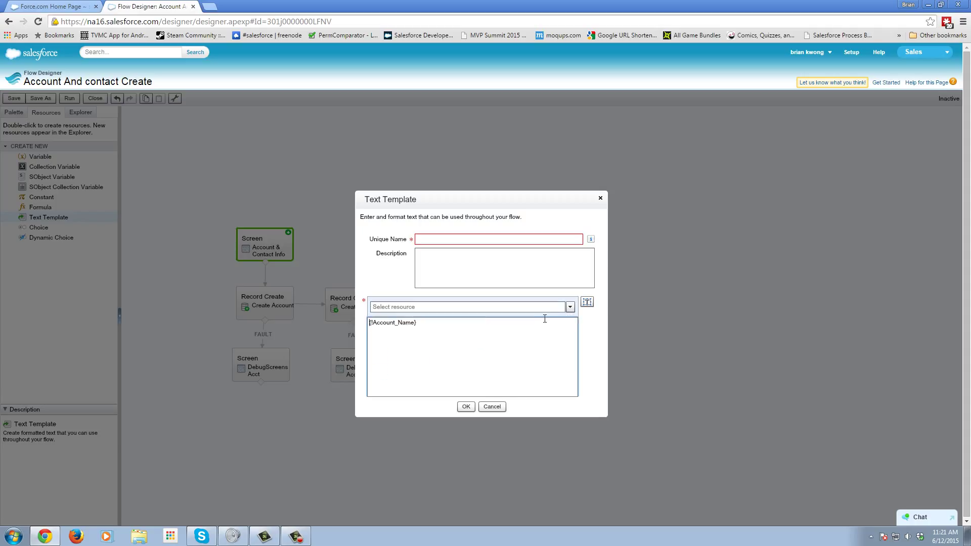
- Insert {!E_Mail_Address}, {!First_Name} and {!Last_Name} into the template body
click(570, 307)
click(393, 345)
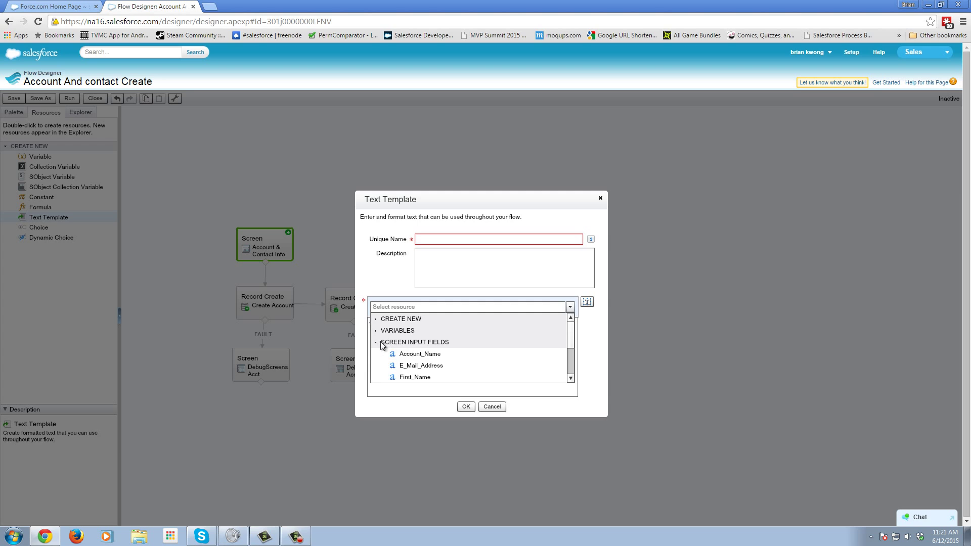
click(433, 365)
click(569, 307)
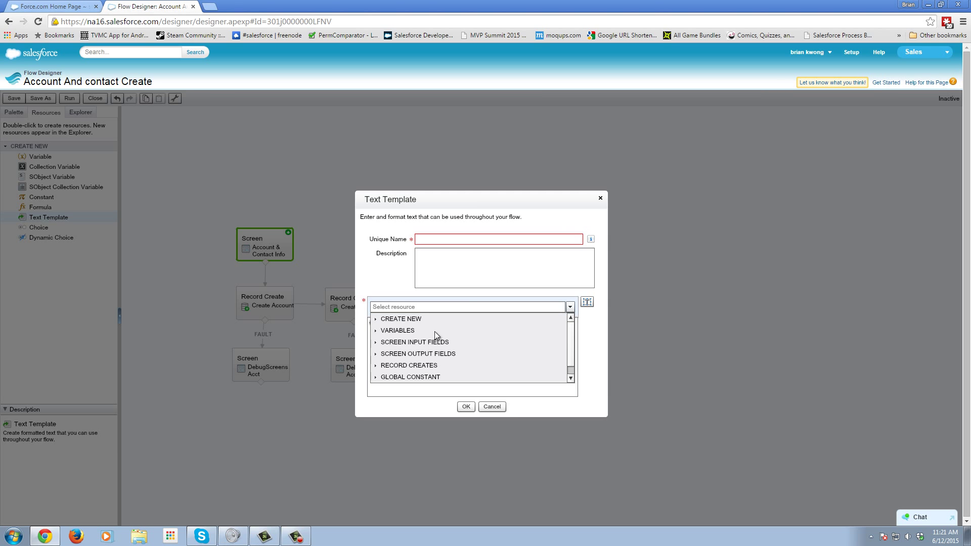
click(392, 343)
click(450, 374)
click(570, 308)
click(407, 342)
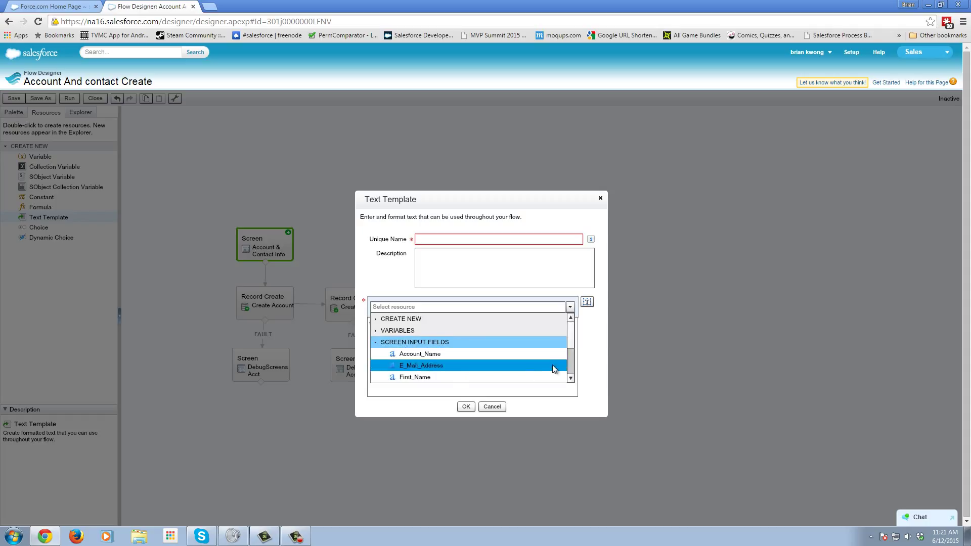
scroll(468, 361, down, 3)
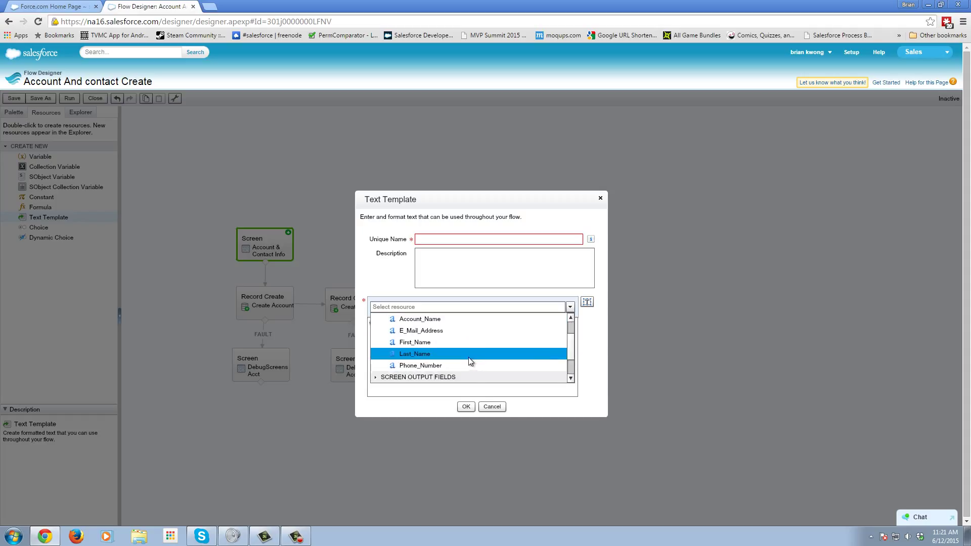
click(466, 356)
- Add a second {!E_Mail_Address} reference, then select the duplicate and leftover text on line 1
click(570, 306)
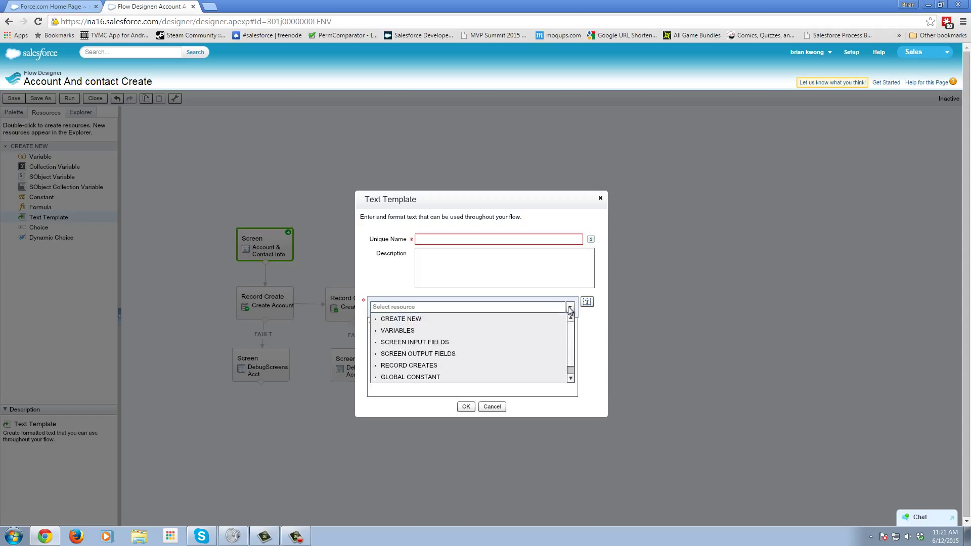
click(428, 347)
click(538, 367)
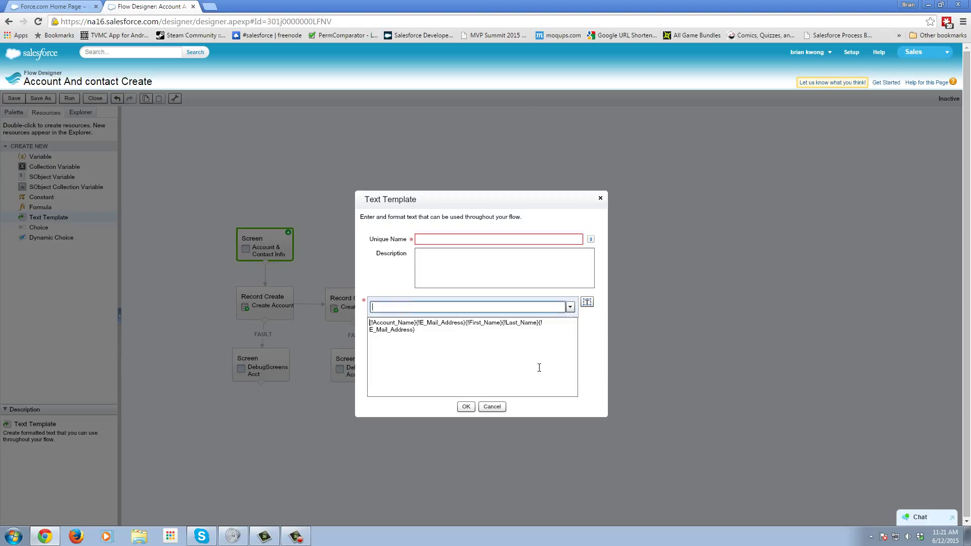
drag(441, 333, 370, 330)
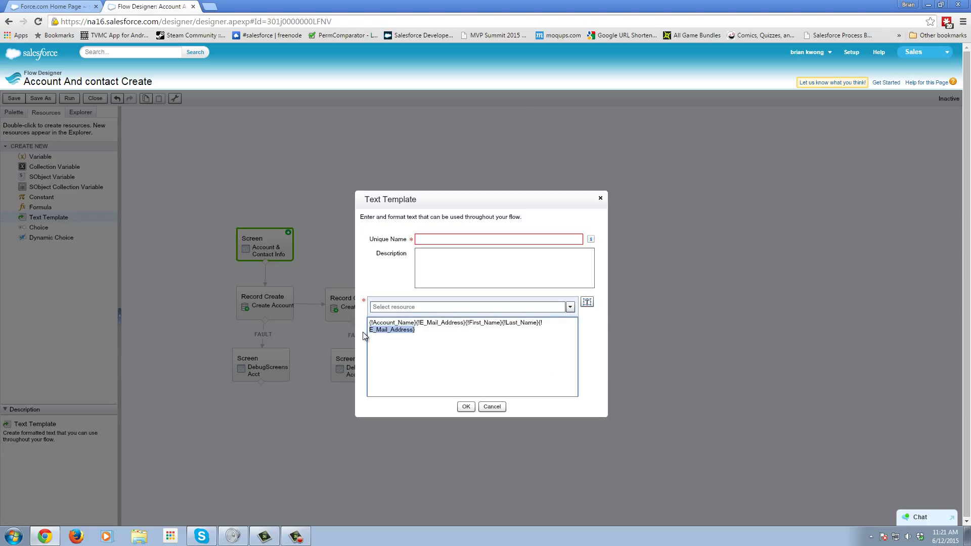
double_click(543, 324)
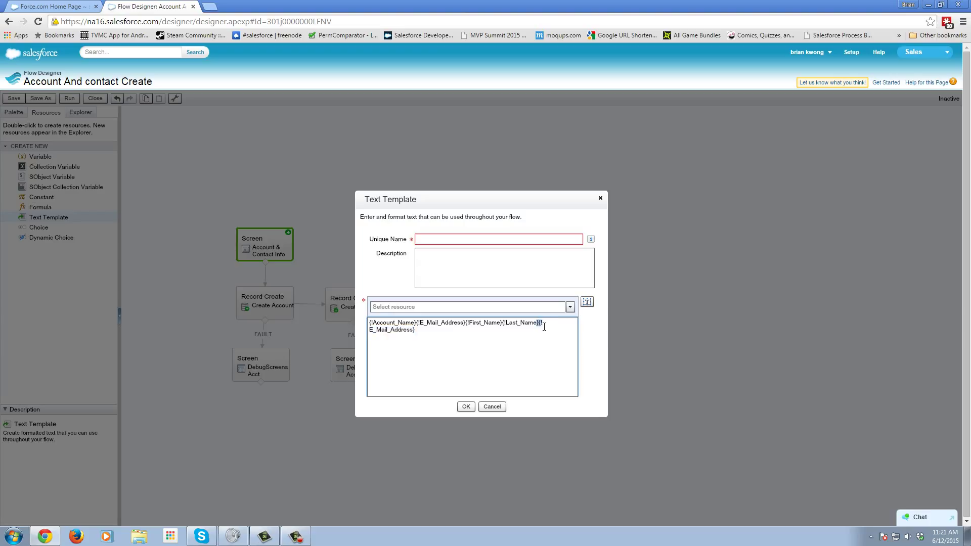
click(544, 326)
- Delete the duplicate email reference and split {!Account_Name} and {!E_Mail_Address} onto separate lines
drag(424, 330, 363, 332)
key(BackSpace)
key(BackSpace)
key(BackSpace)
click(416, 322)
key(Return)
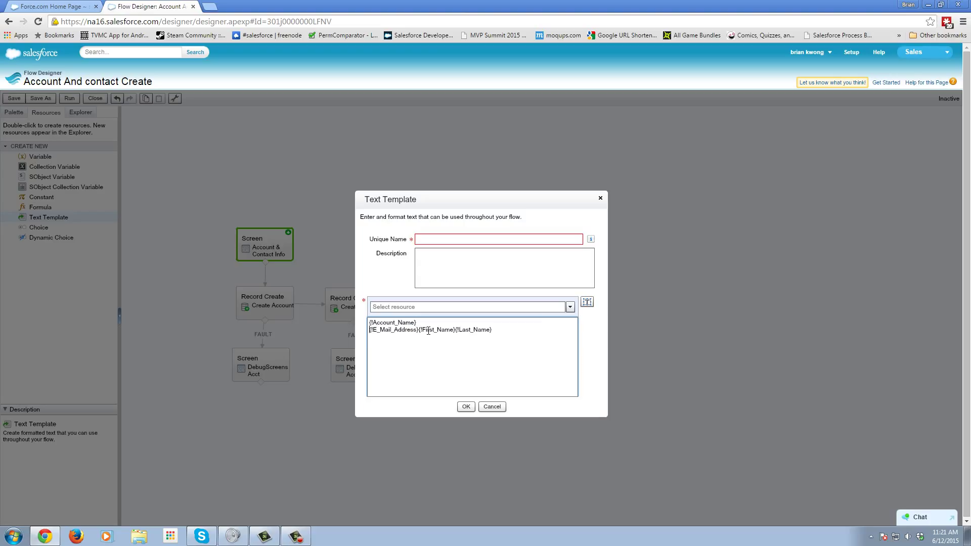
click(419, 330)
key(Return)
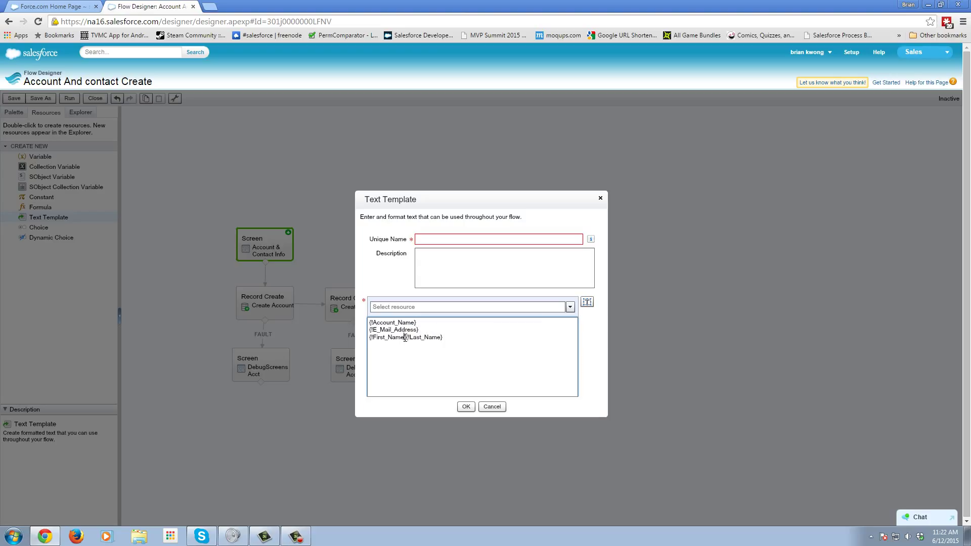
- Put {!Last_Name} on its own line, add Account:, Email:, Firstname:, Last Name: labels, and name the template ErrorMessage
click(407, 337)
key(Return)
text(Account: )
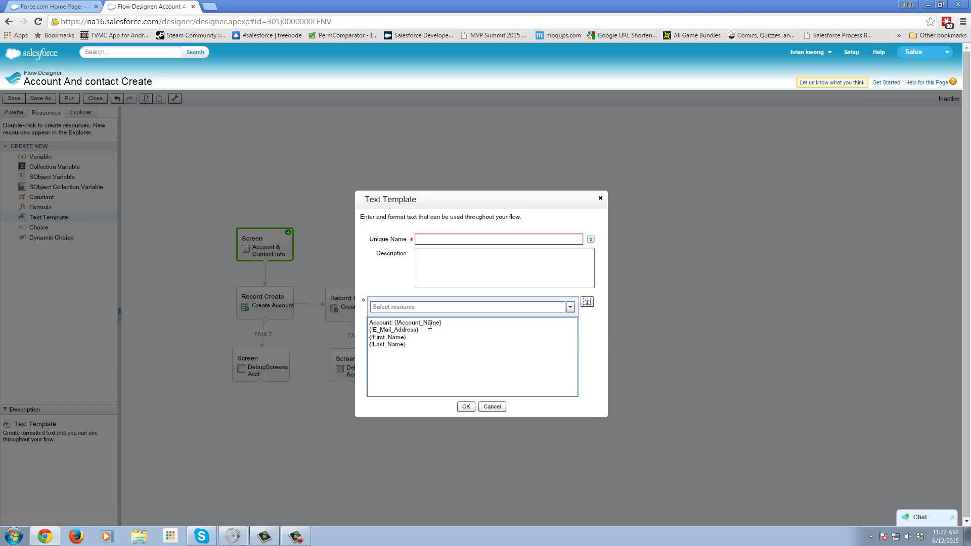
text(Email: )
text(Firstname: )
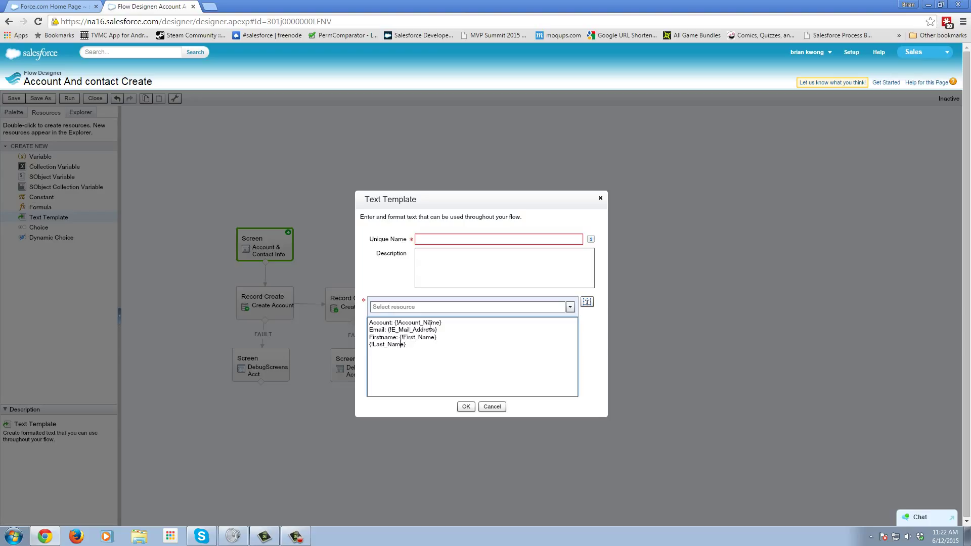
text(Last Name:)
click(426, 237)
text(ErrorMesg)
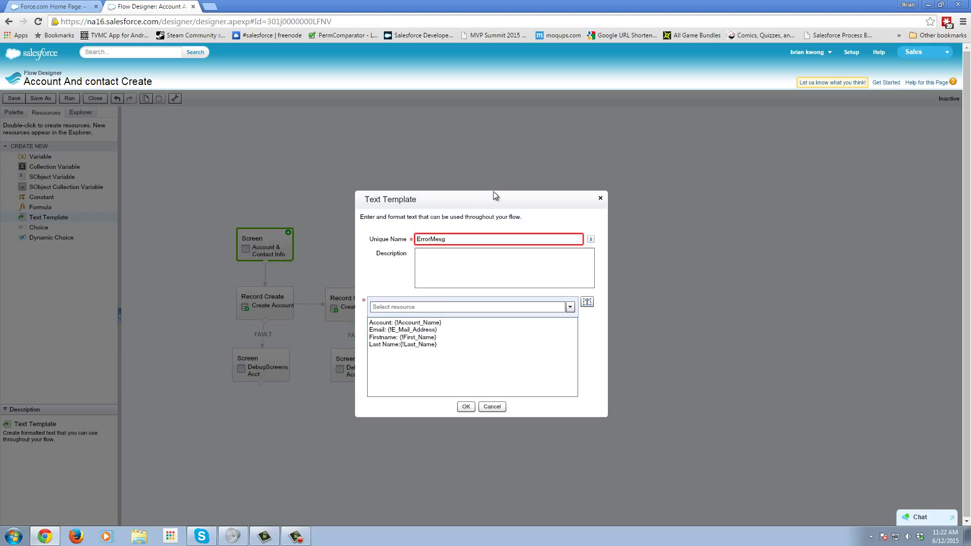
text(sage)
- Save the text template and add a new screen labelled 'Debug Error Screen'
click(466, 406)
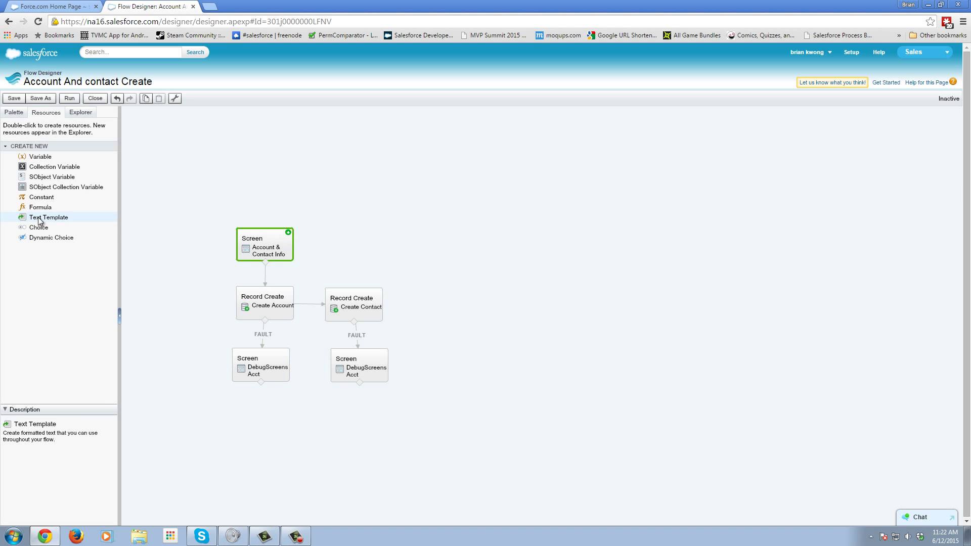
click(14, 112)
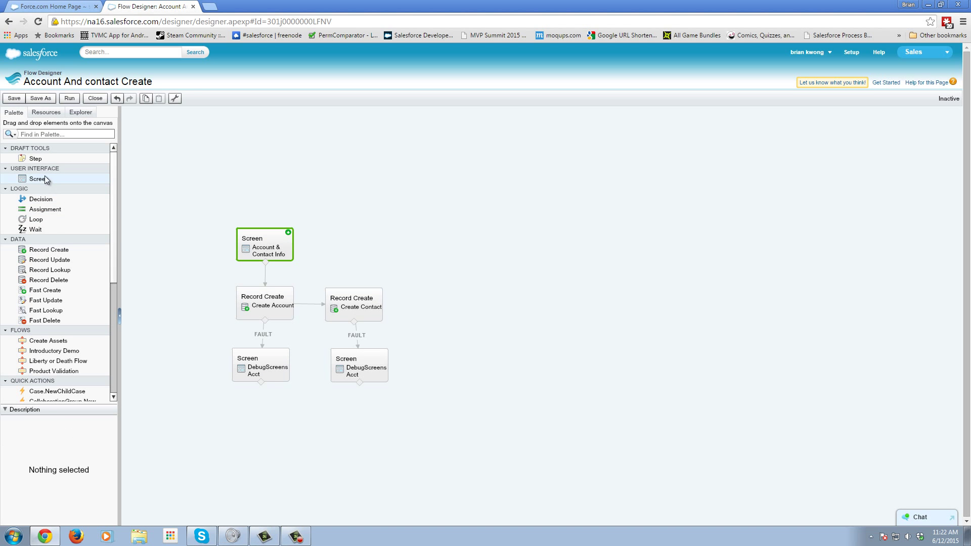
drag(59, 177, 344, 243)
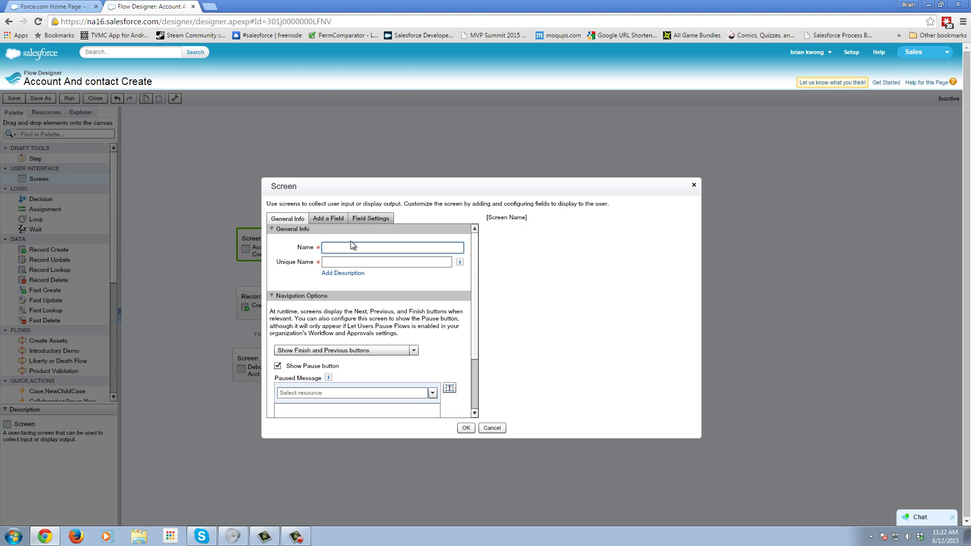
text(Debug Error Screen)
- Add a Display Text field named WarningMessage to the Debug Error Screen
click(328, 218)
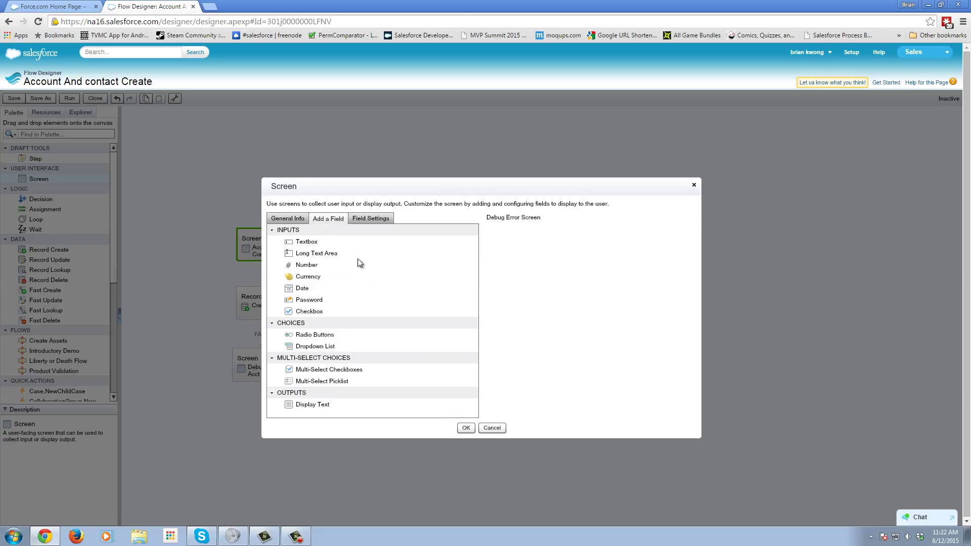
click(372, 218)
click(318, 222)
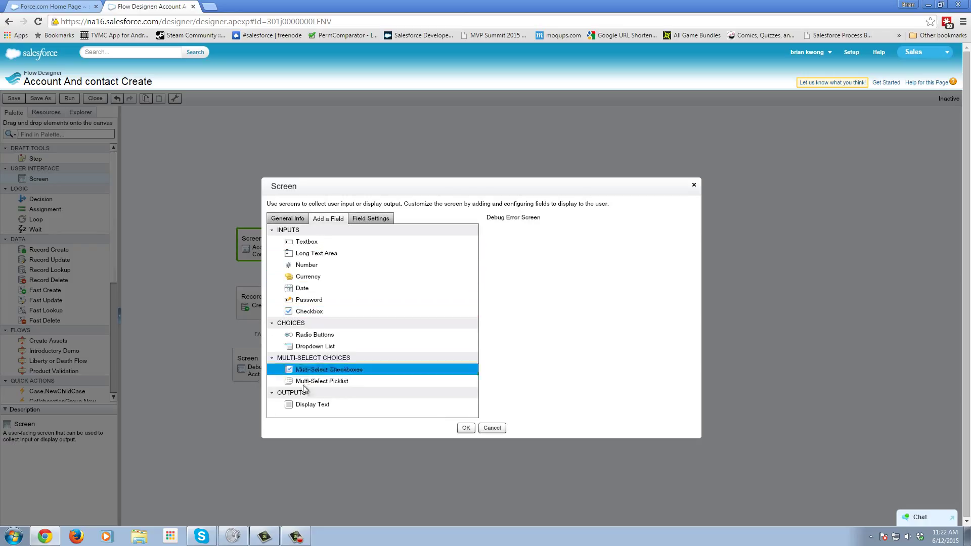
drag(309, 403, 514, 238)
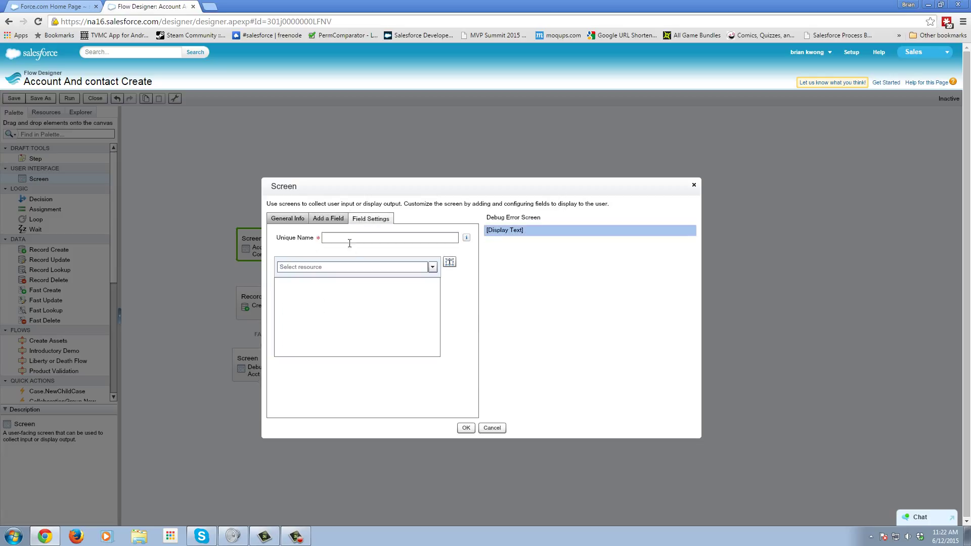
click(347, 239)
text(WarningMessage)
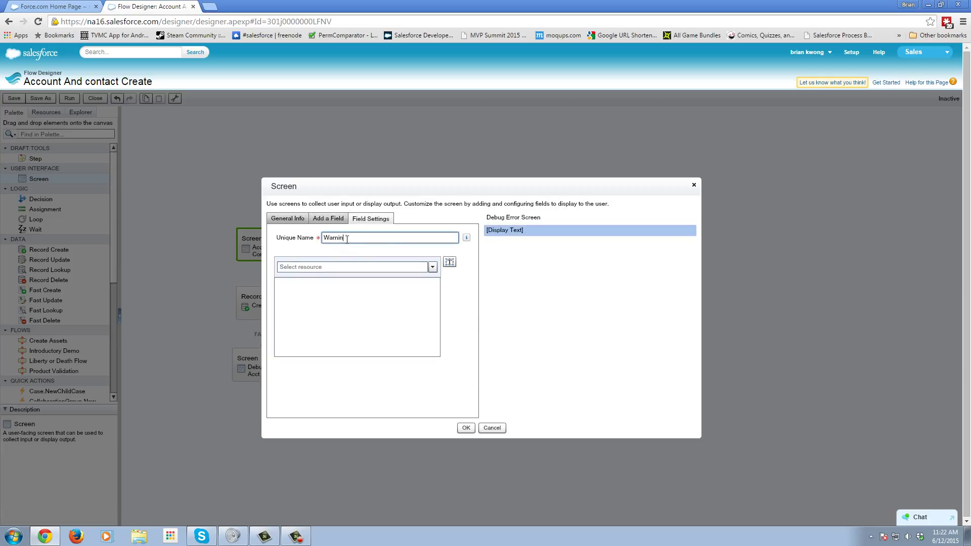
- Fill WarningMessage with {!ErrorMessage} and {!$Flow.FaultMessage} on separate lines and confirm the screen
click(433, 267)
click(294, 303)
click(303, 313)
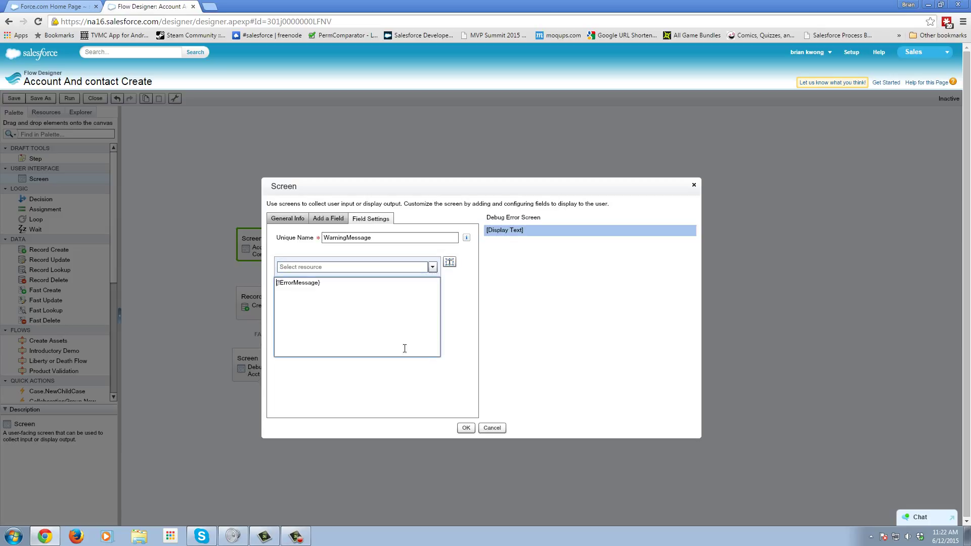
click(432, 267)
text(fa)
click(372, 291)
key(Return)
click(466, 428)
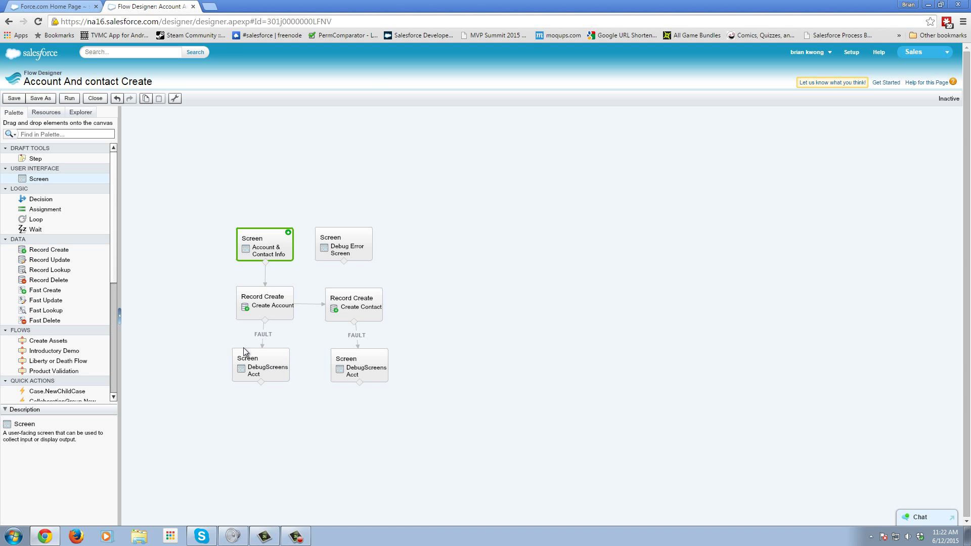
- Reconnect Account & Contact Info to Create Account through the Debug Error Screen
drag(208, 345, 417, 411)
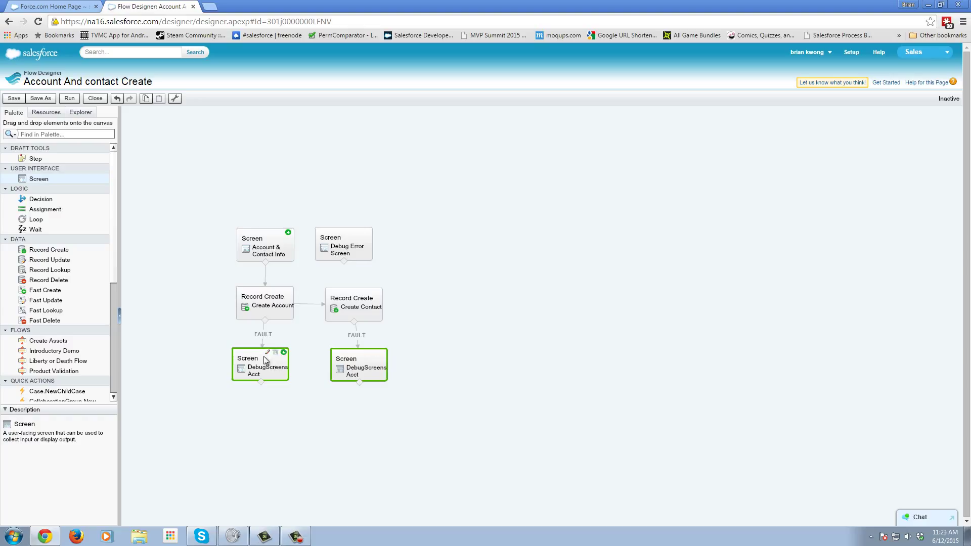
mouse_move(264, 362)
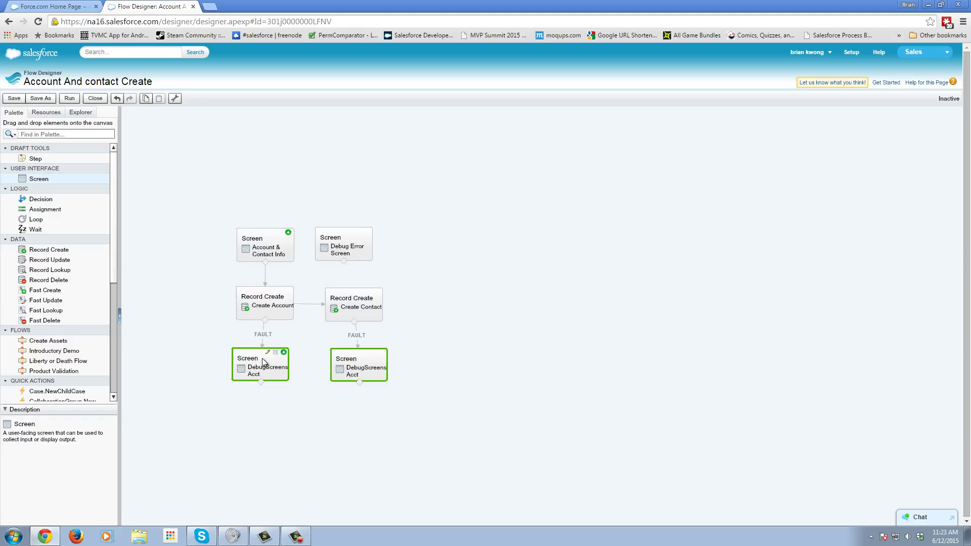
click(265, 275)
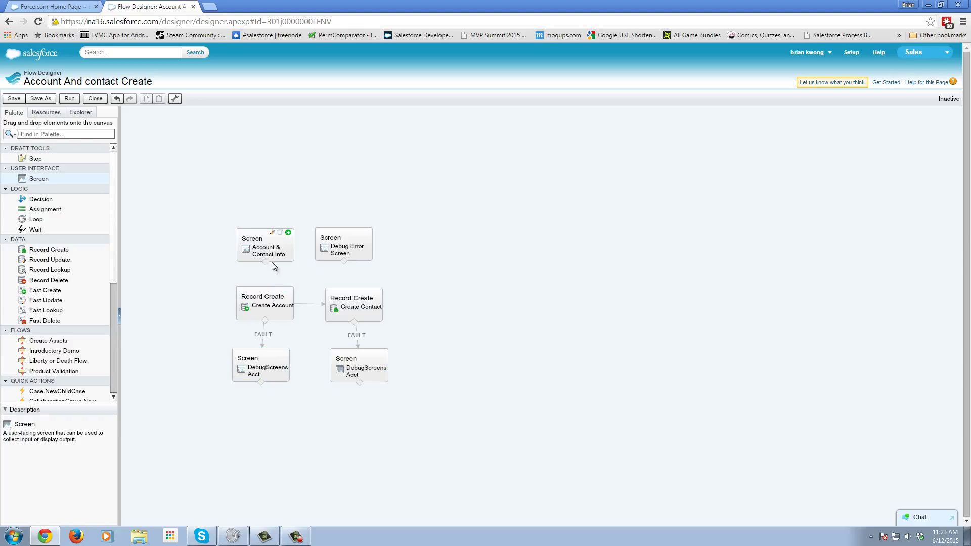
mouse_move(265, 262)
mouse_down()
mouse_move(340, 256)
mouse_move(286, 299)
mouse_up()
- Save the flow as a new version named 'Account And contact Create_Debug'
click(50, 99)
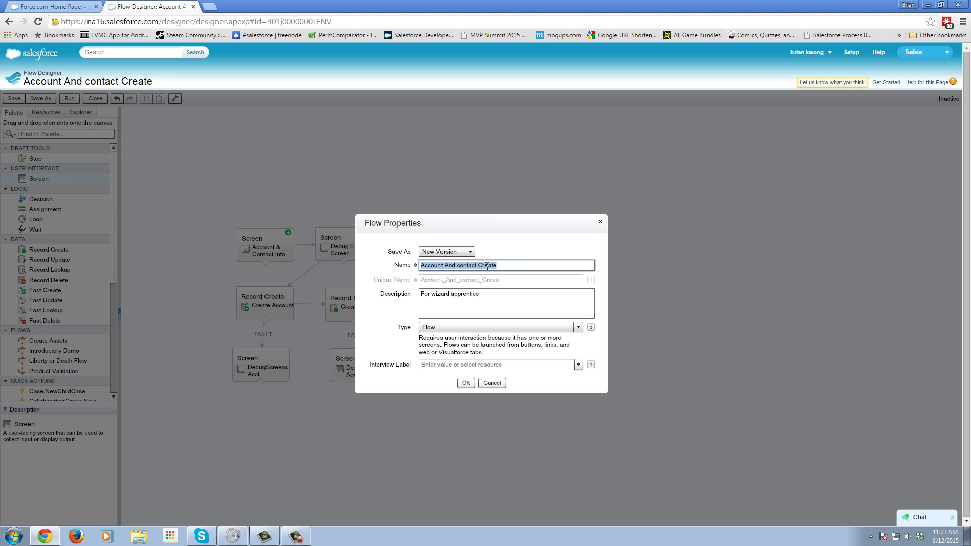
click(513, 266)
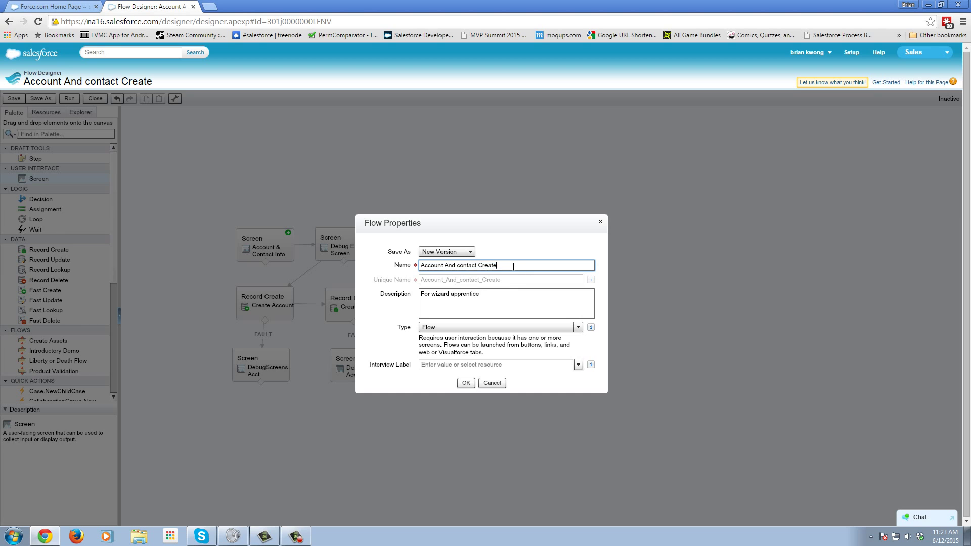
text(_Debug)
click(466, 384)
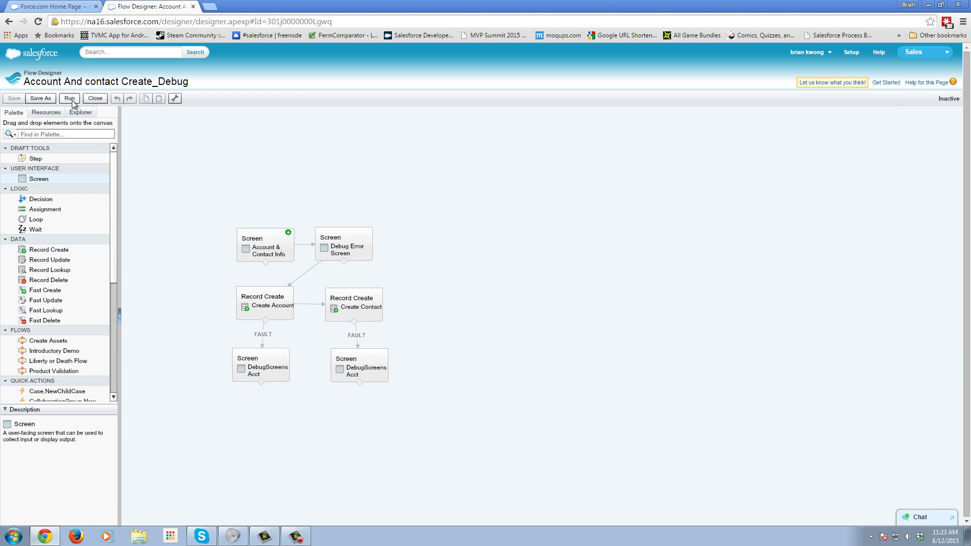
- Run the debug flow and enter 'test', 'test' and 'tests' in the name fields
click(71, 99)
click(195, 130)
text(test)
click(202, 149)
text(test)
click(204, 140)
text(tests)
- Enter 'tests' as the e-mail address, submit the form, and open the Developer Console
click(207, 160)
text(tests)
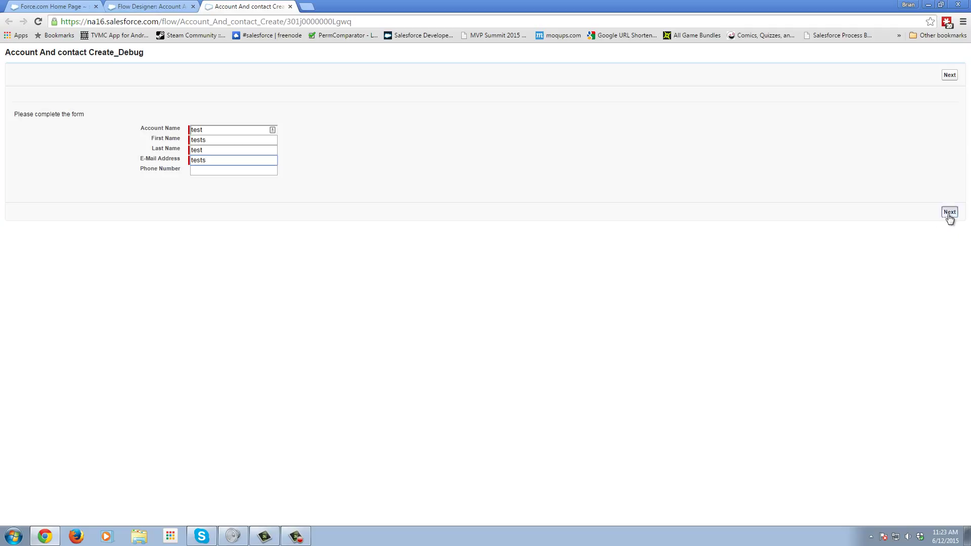
click(949, 212)
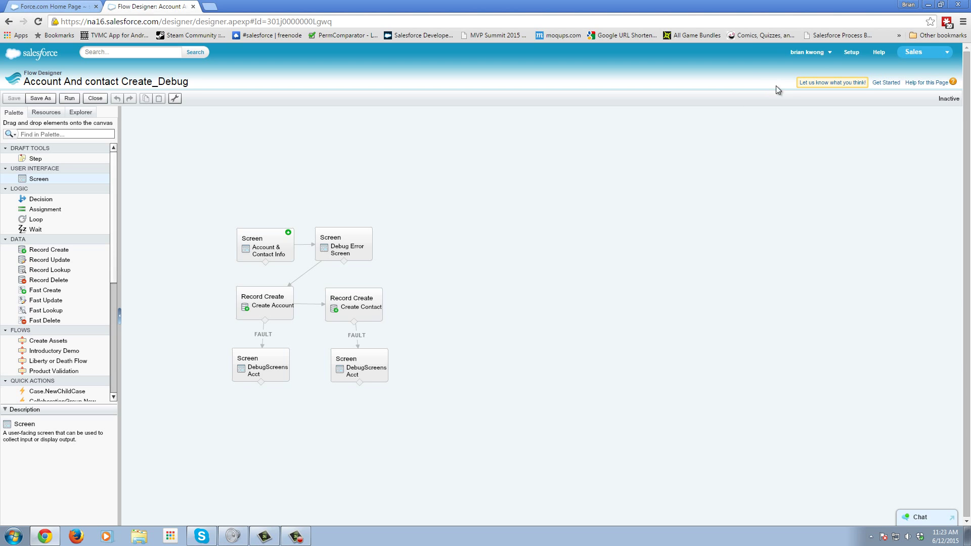
click(807, 52)
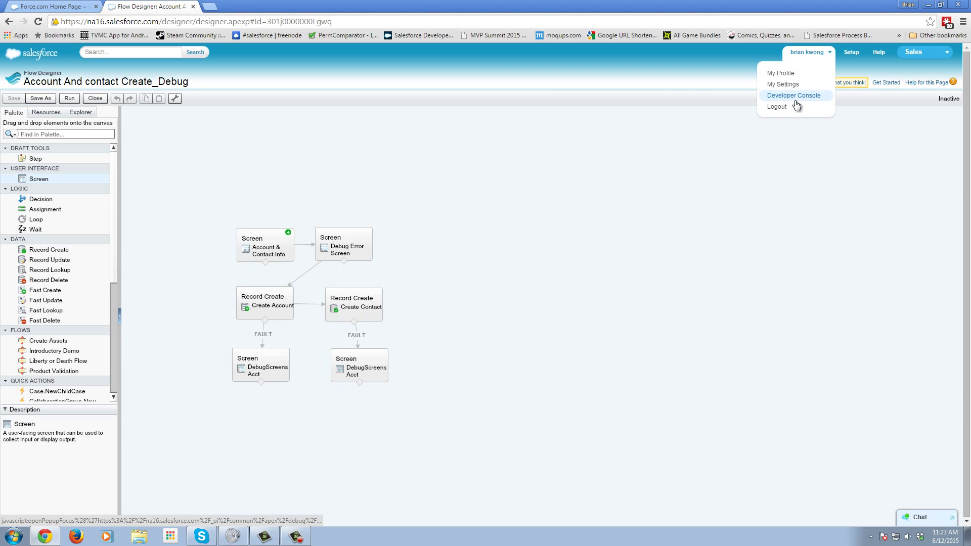
click(795, 101)
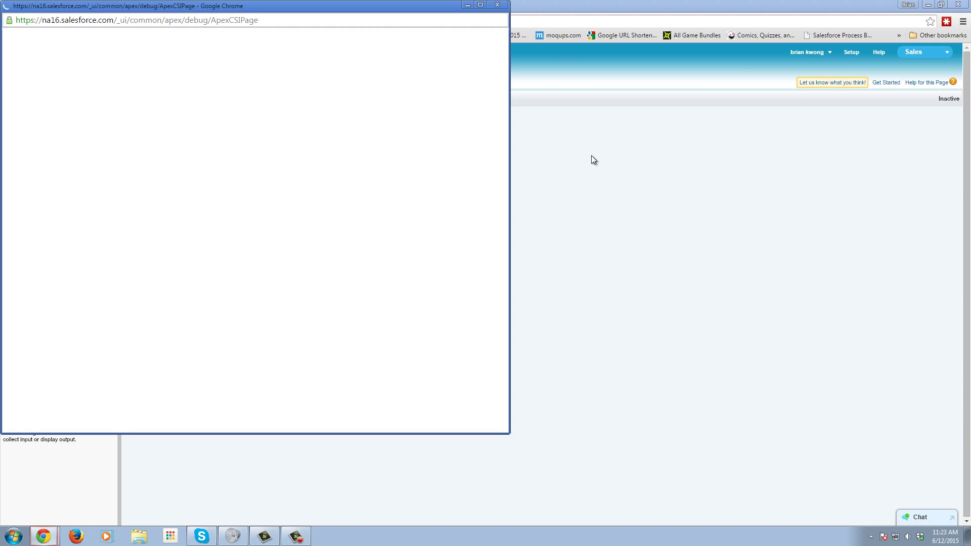
drag(272, 8, 625, 40)
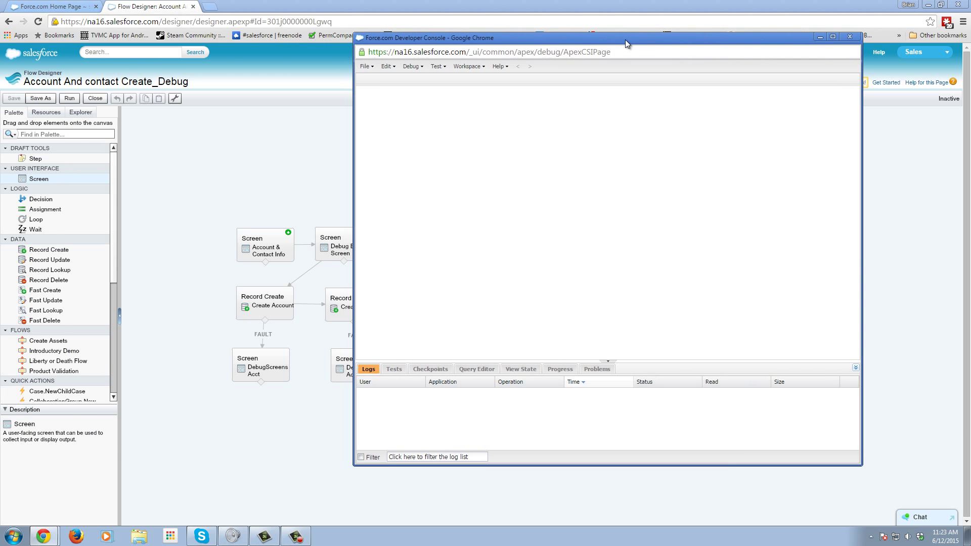
click(409, 67)
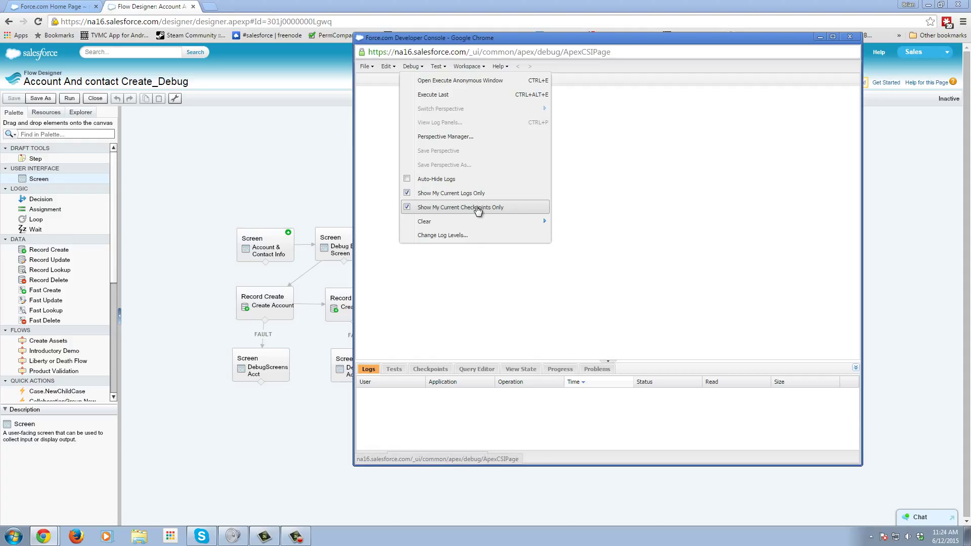
click(465, 238)
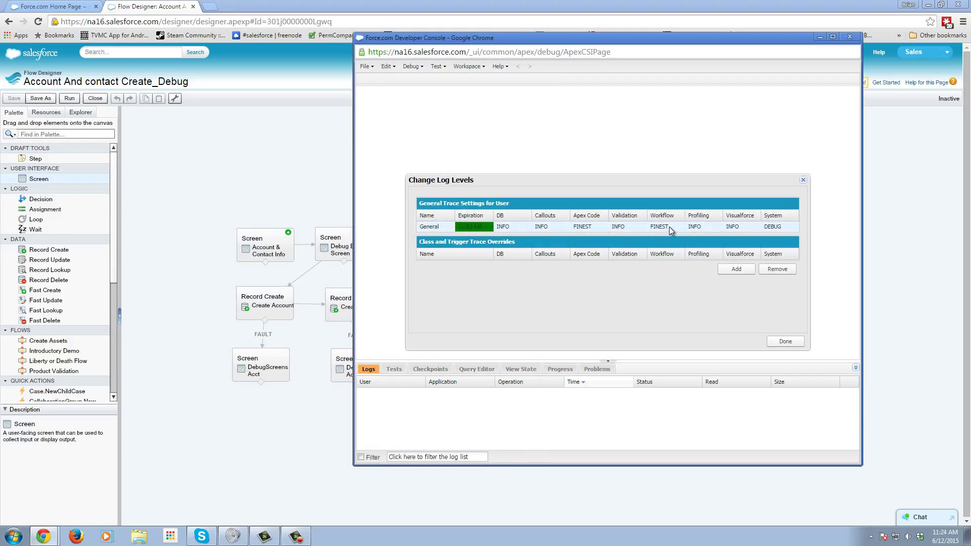
click(669, 226)
click(679, 228)
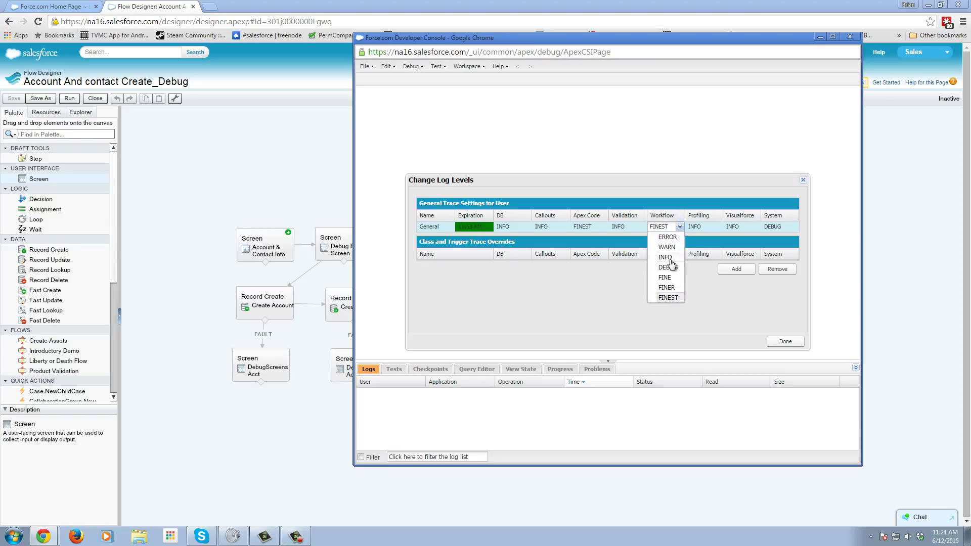
click(672, 298)
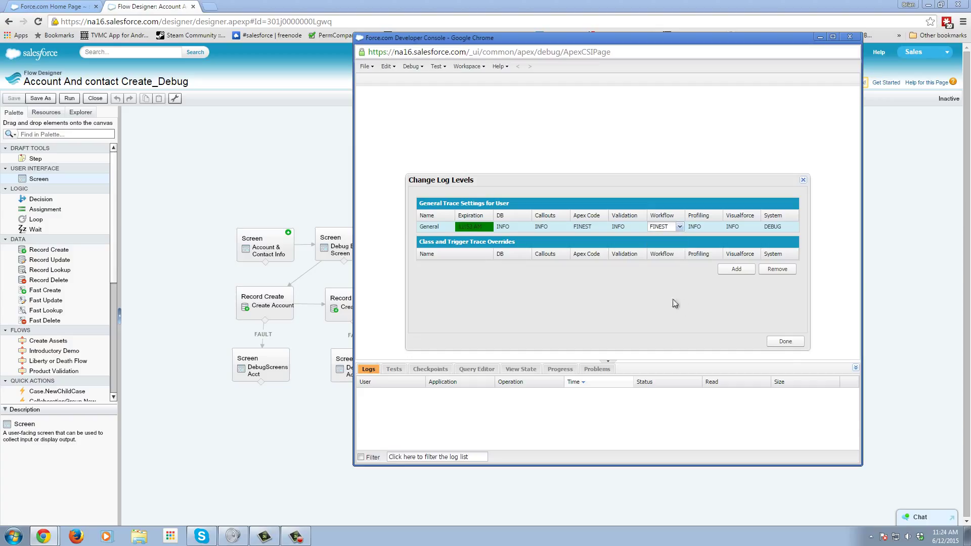
click(785, 341)
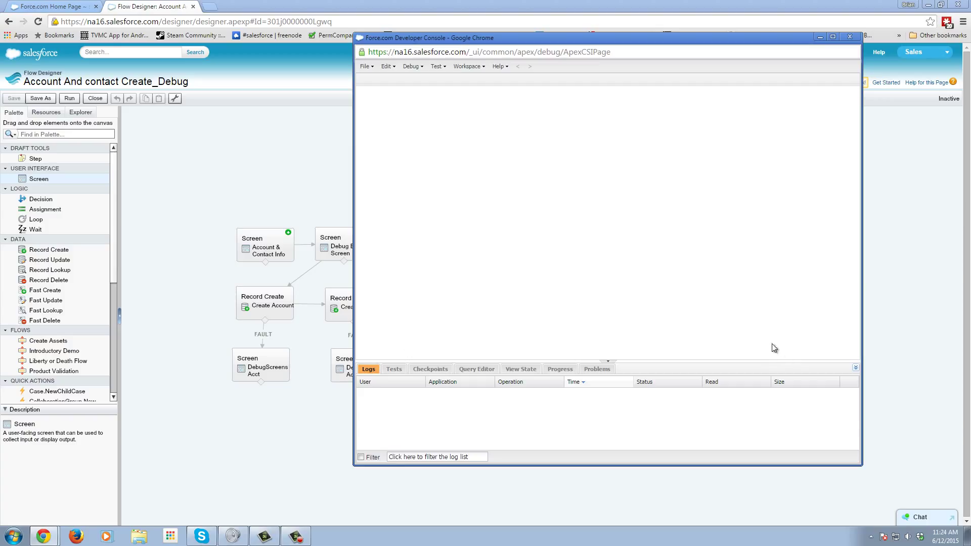
- Run the debug flow again, entering 'test' for the Account Name and both name fields
click(69, 99)
click(199, 129)
text(test)
key(Tab)
text(test)
key(Tab)
text(test)
- Enter 'tests' as the e-mail, proceed past the summary to the error, and return to Developer Console
key(Tab)
text(tests)
click(947, 76)
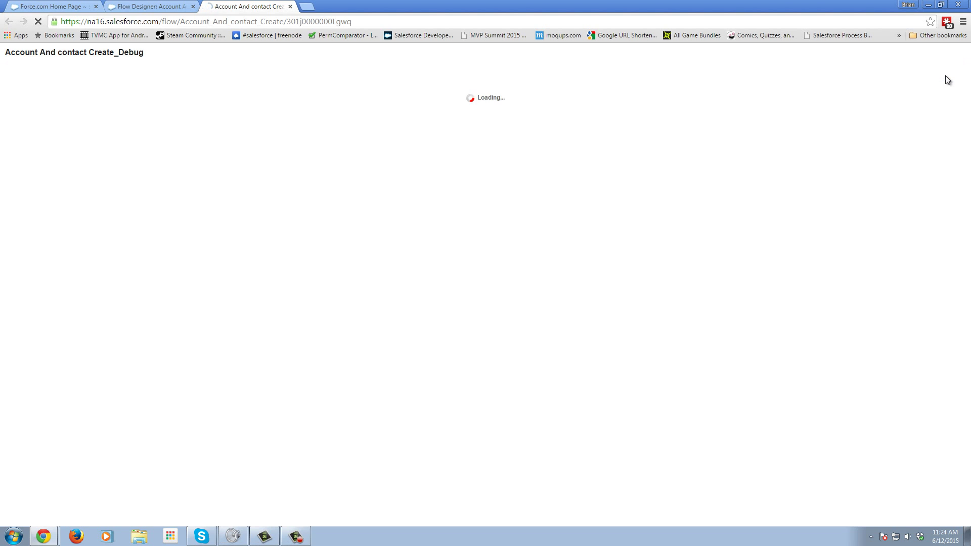
click(947, 75)
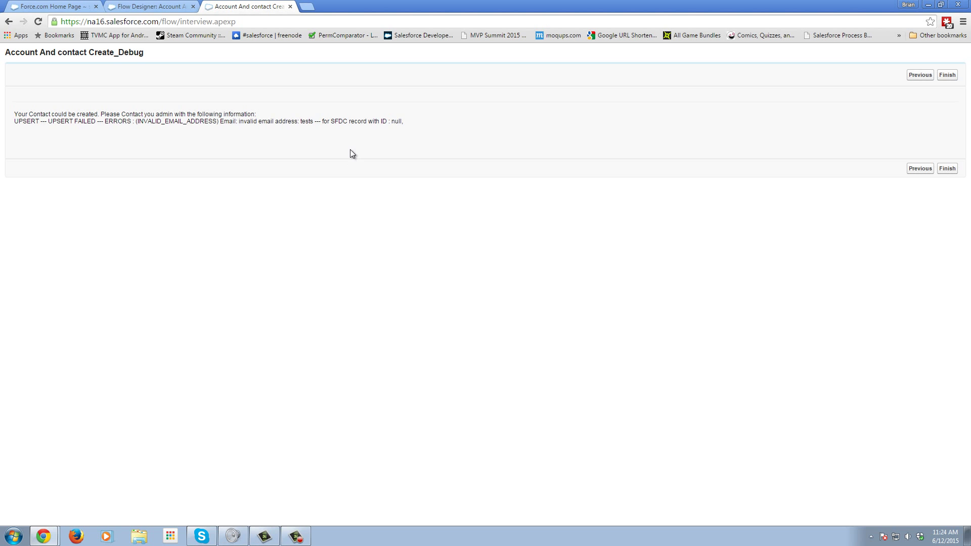
click(44, 536)
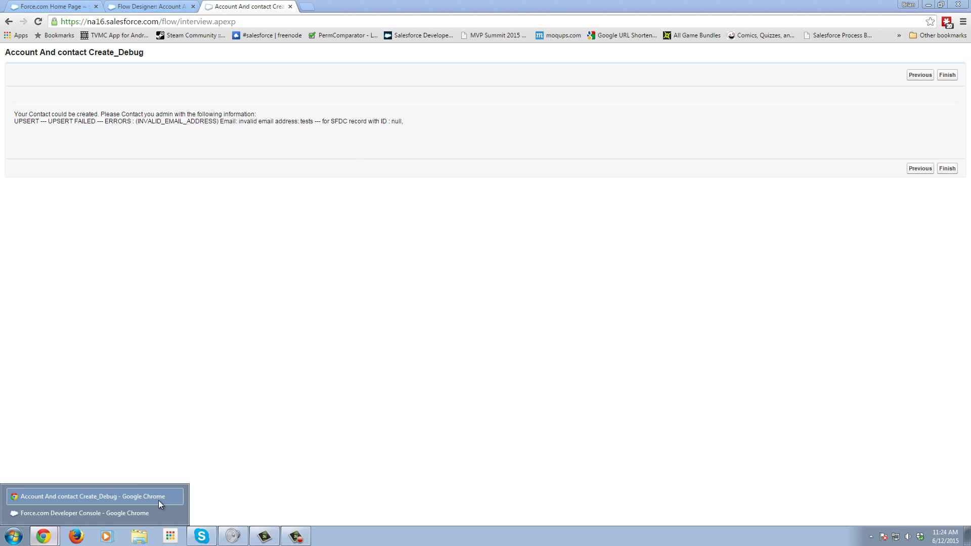
click(116, 514)
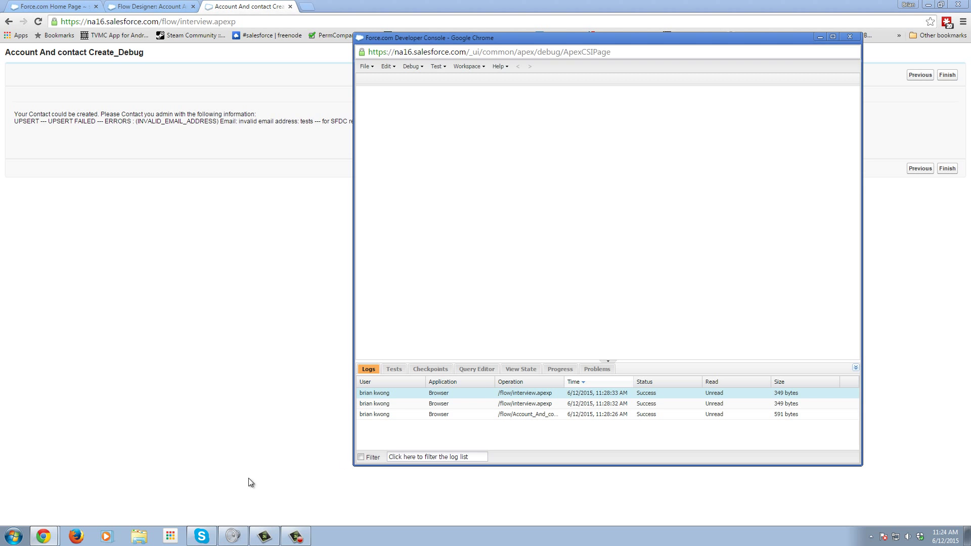
- Open the three new debug logs and widen the Execution Log's Event column to read the interview events
double_click(463, 394)
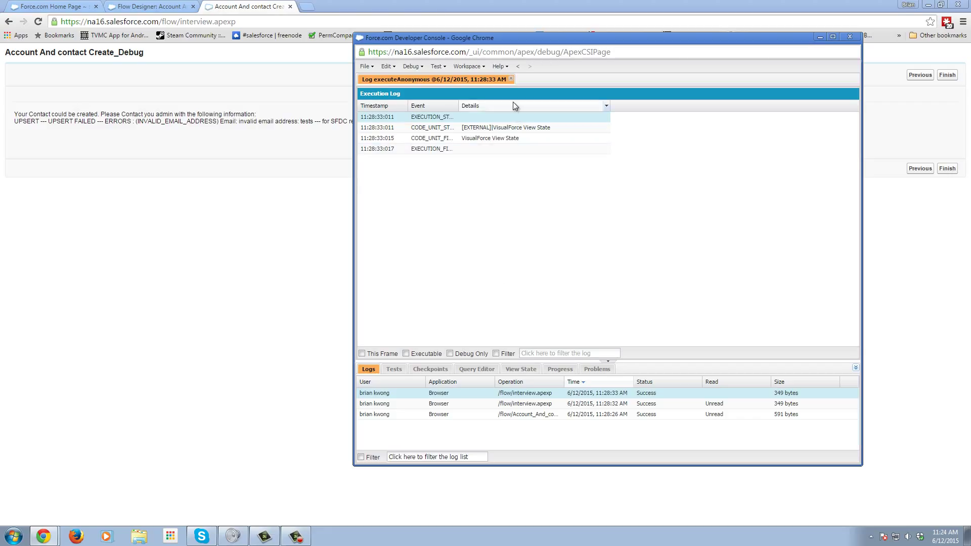
click(437, 403)
double_click(438, 404)
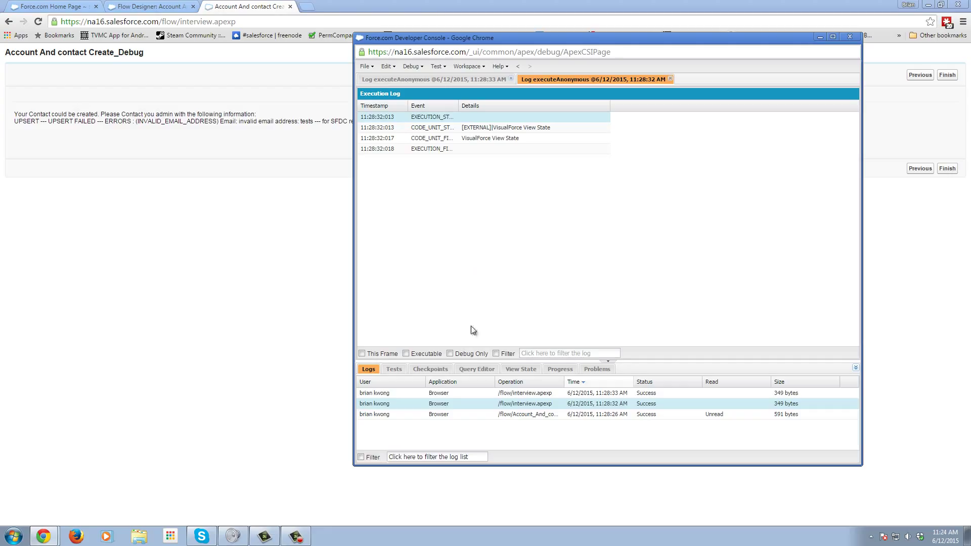
double_click(442, 417)
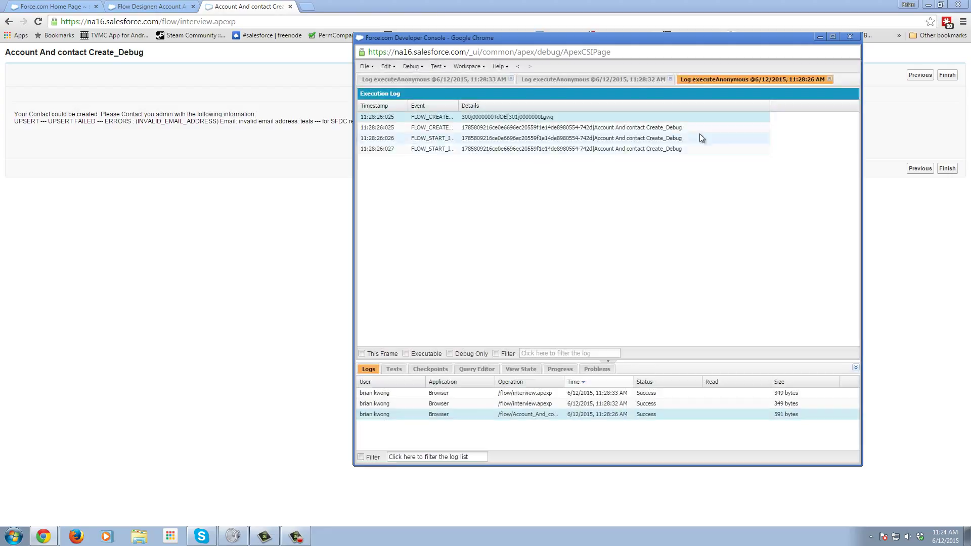
click(650, 127)
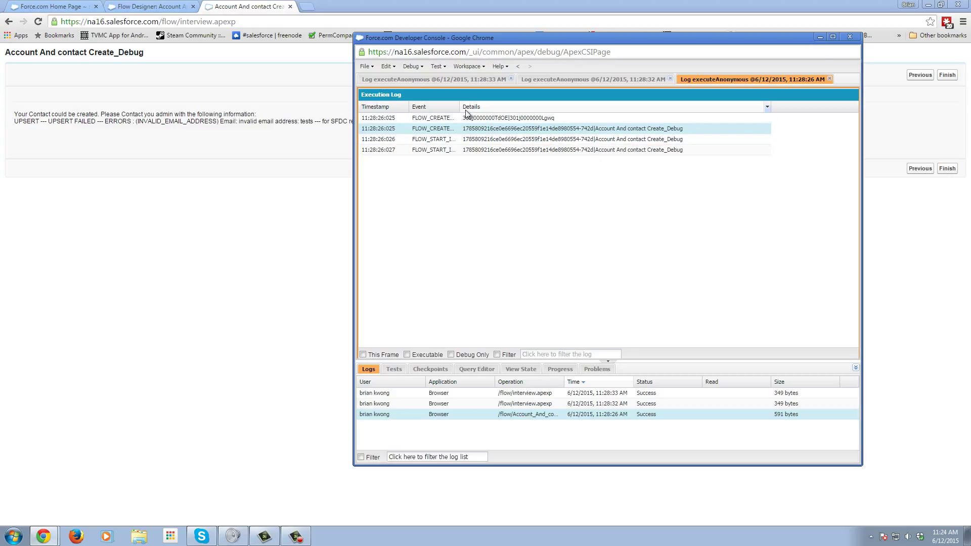
drag(461, 108, 522, 108)
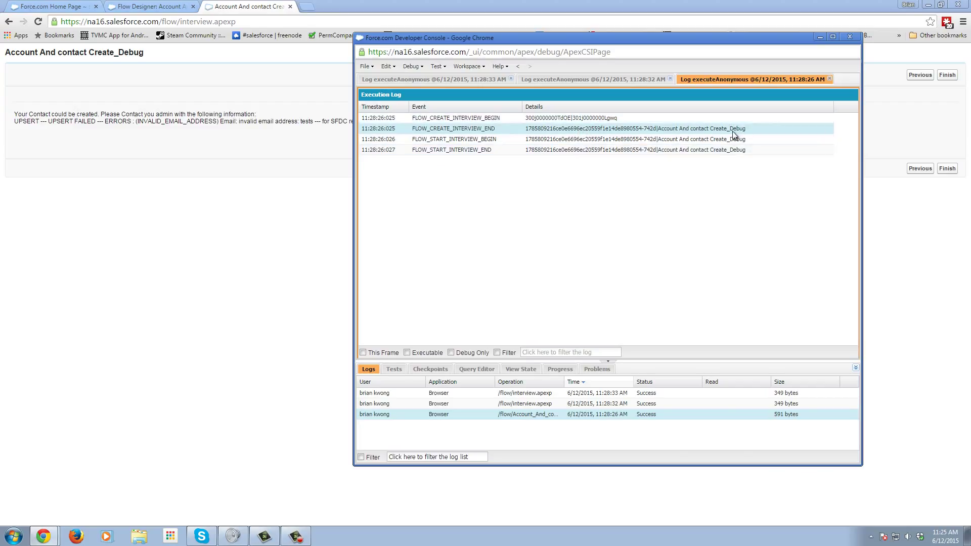
- Close the Developer Console log window and the finished flow run tab
click(850, 36)
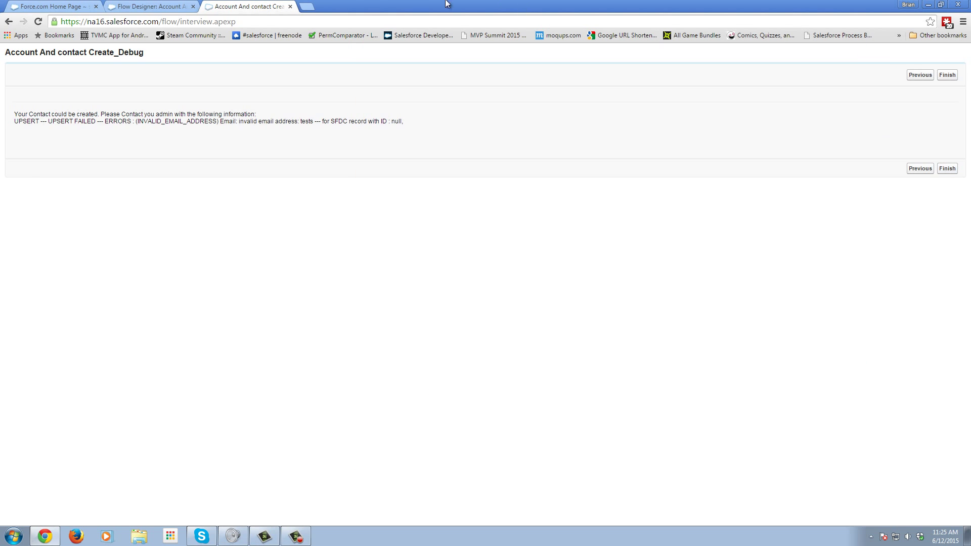
click(290, 6)
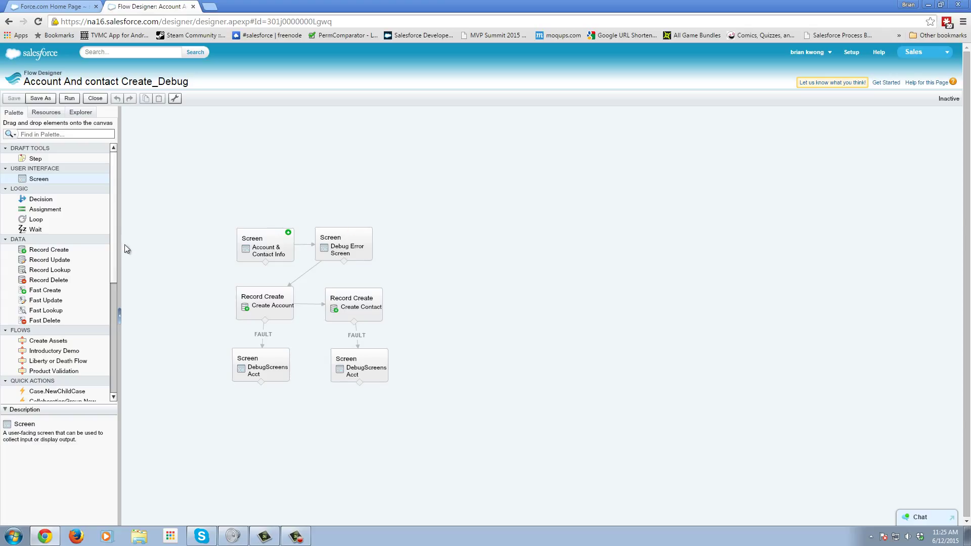
- Add a Send Email action to the canvas named SendEmail
click(328, 250)
drag(113, 256, 453, 242)
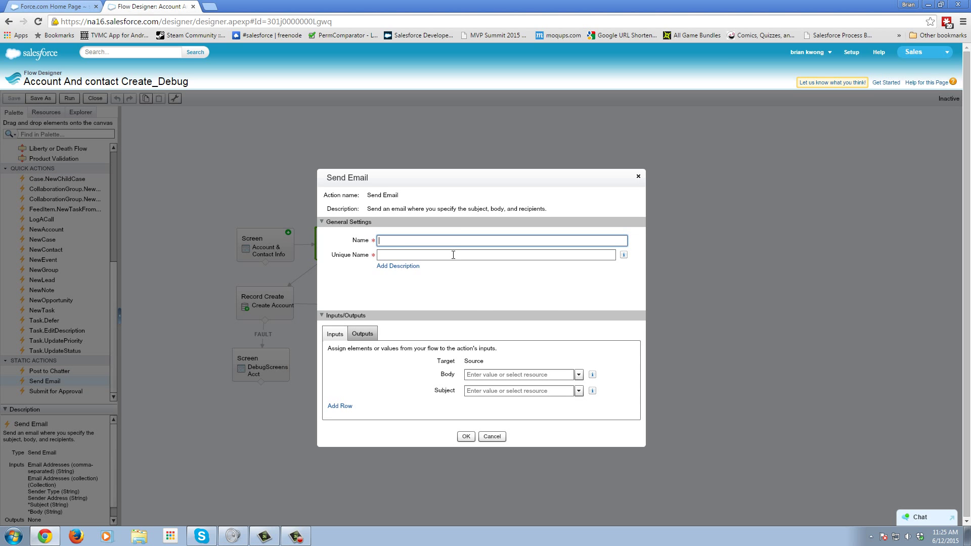
text(SendEmail)
click(453, 254)
- Set the email Body to {!ErrorMessage} and the Subject to 'Error On ...'
click(546, 374)
click(578, 374)
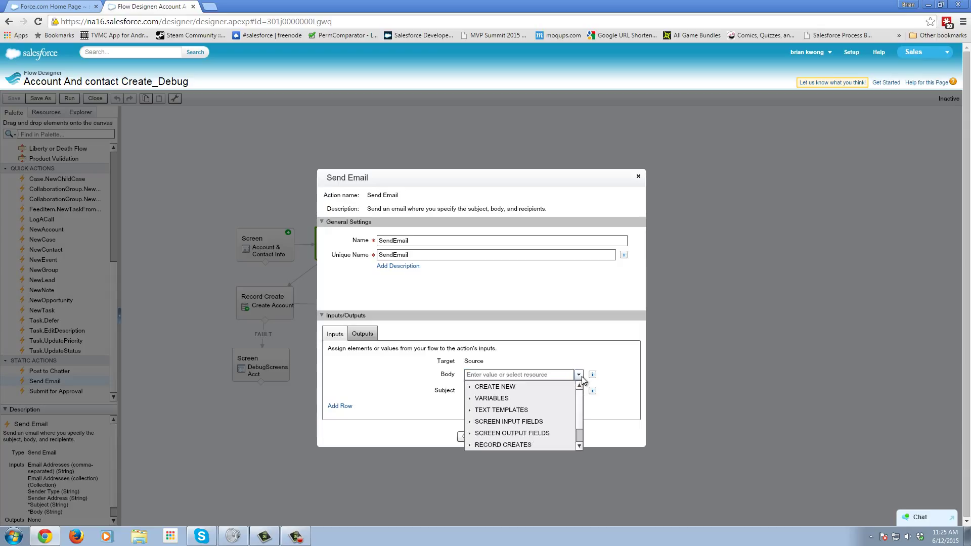
click(483, 410)
click(486, 421)
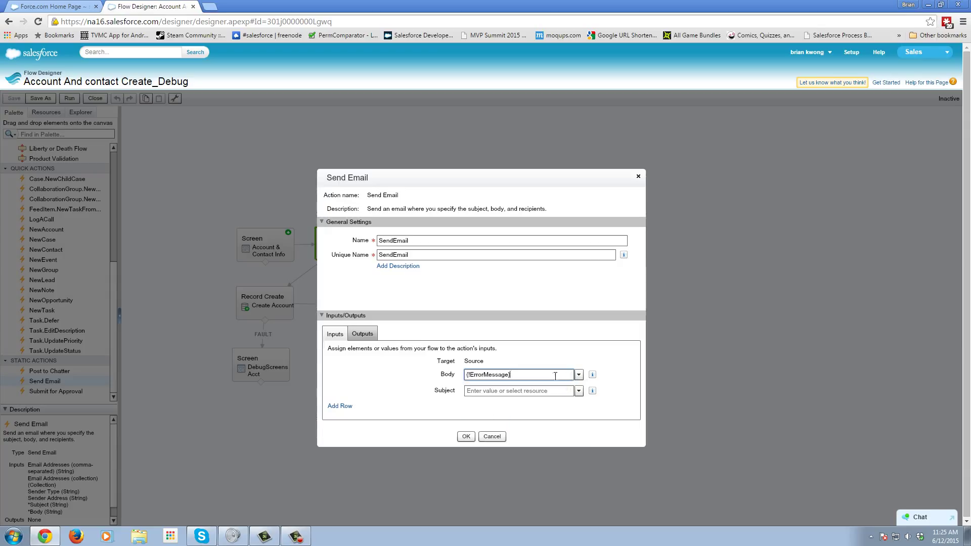
drag(551, 375, 468, 377)
click(493, 394)
text(Error On)
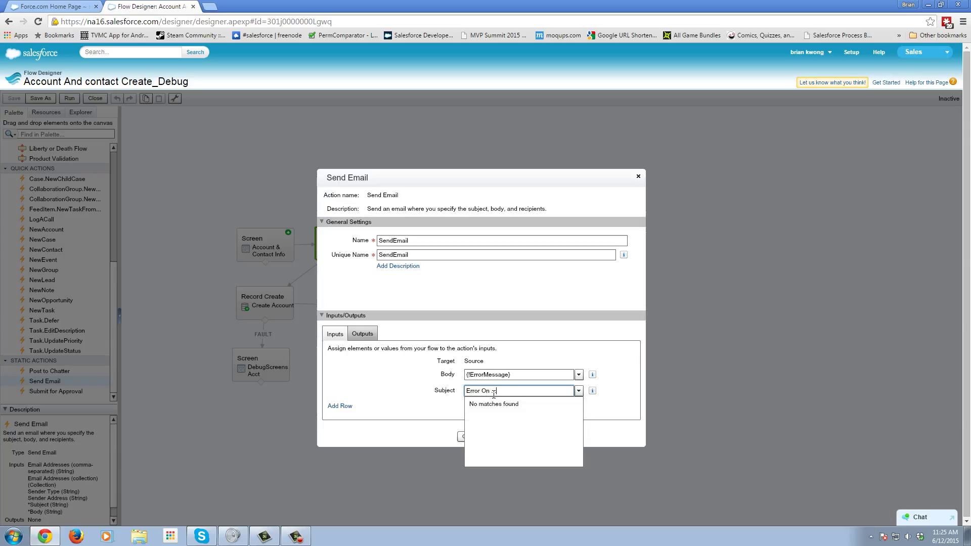
text( ...)
click(411, 424)
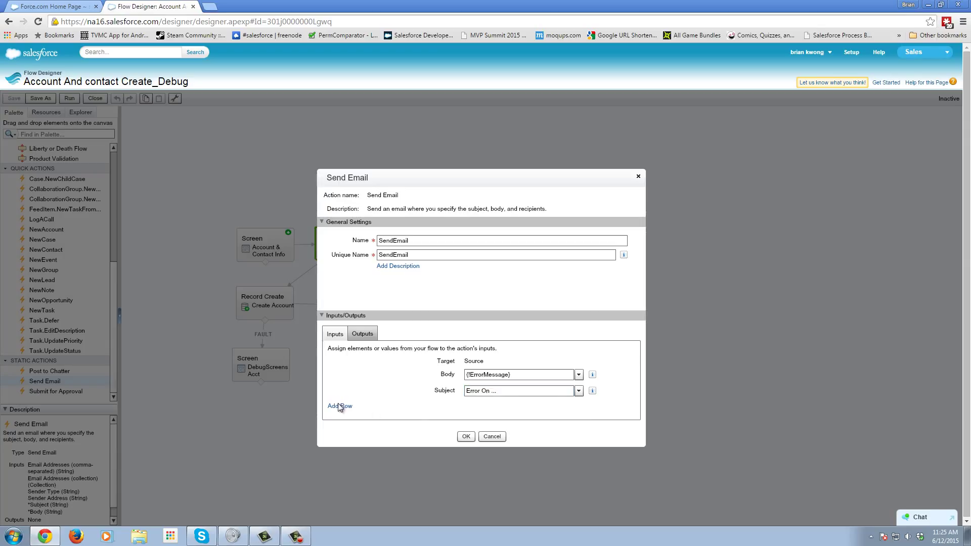
- Add an Email Addresses (comma-separated) parameter and enter the recipient's e-mail address
click(337, 406)
click(366, 399)
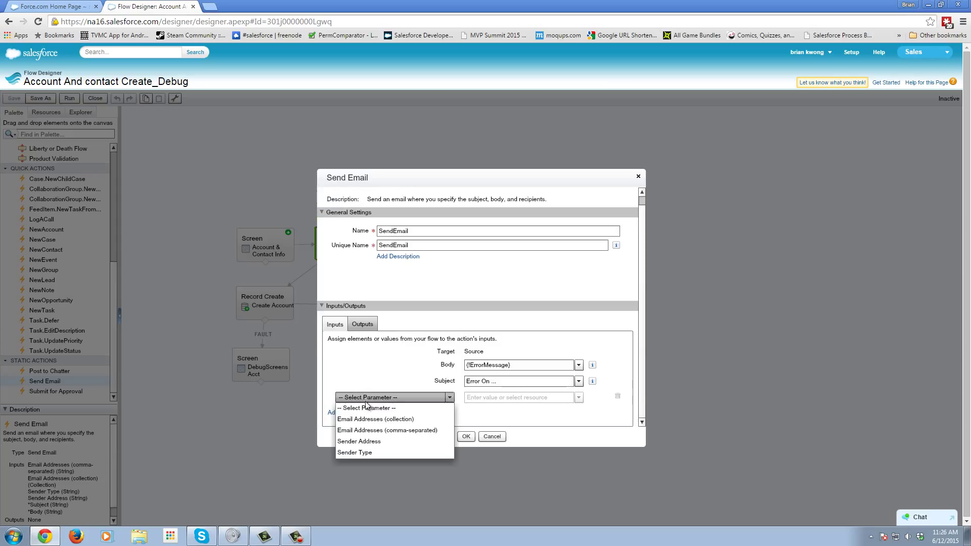
click(398, 434)
click(490, 398)
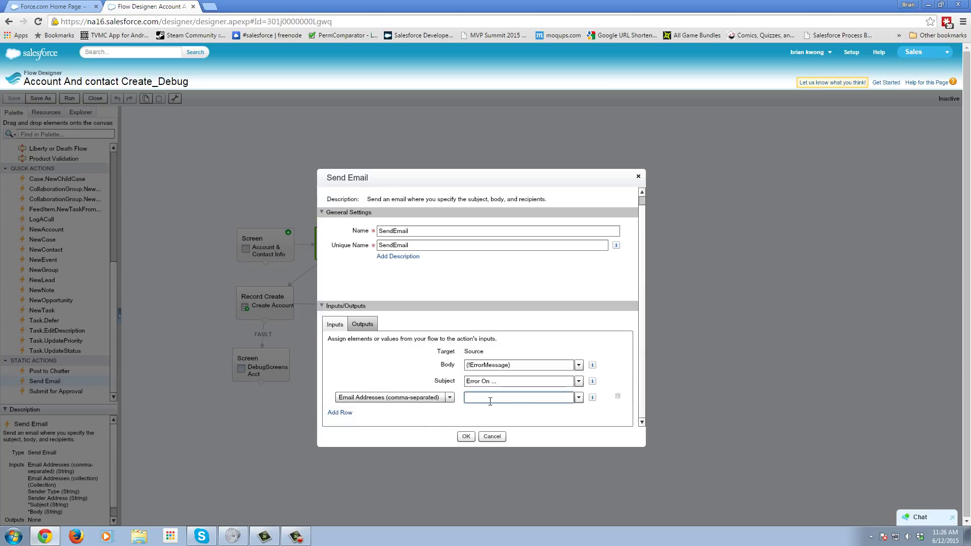
text(brian)
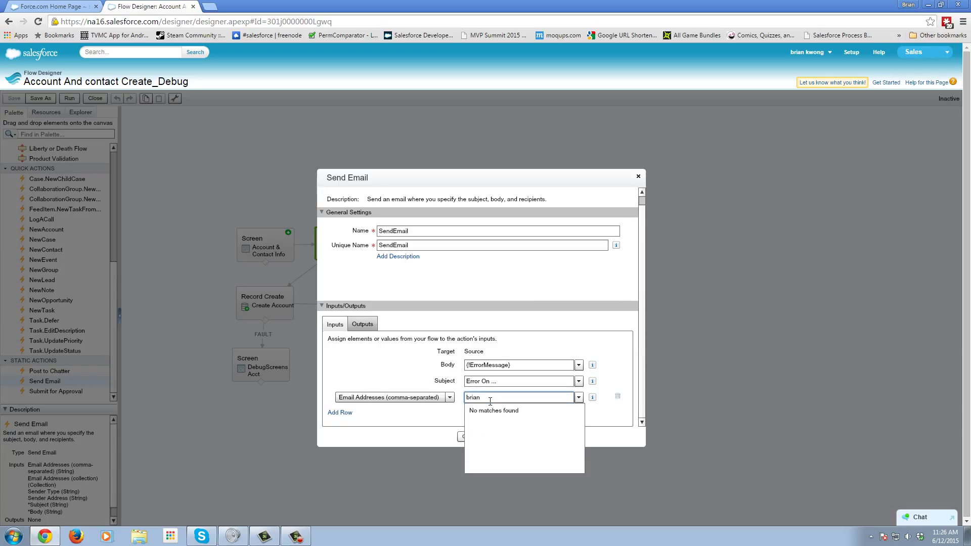
key(BackSpace)
key(BackSpace)
key(BackSpace)
key(BackSpace)
key(BackSpace)
click(438, 436)
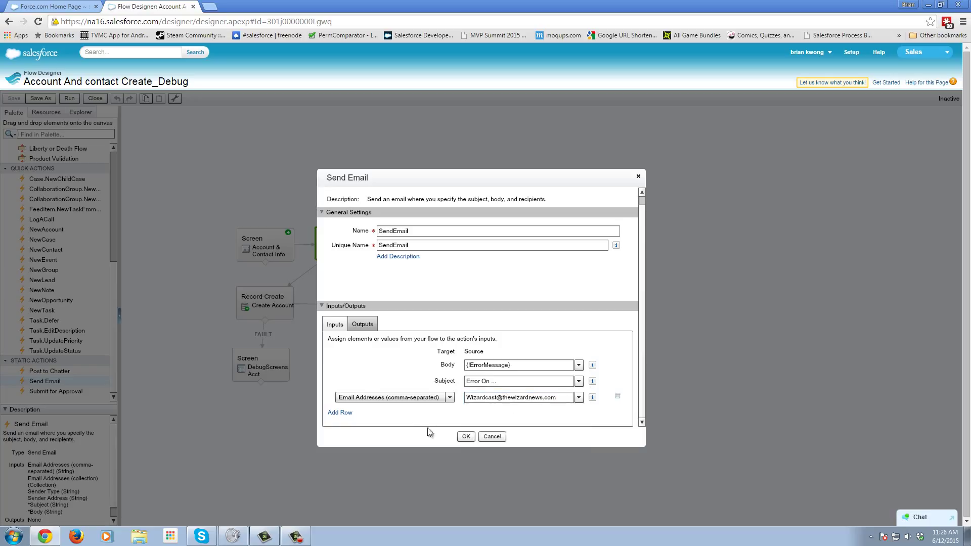
- Add the Send Email action, move Debug Error Screen to the upper left, and route the flow through Send Email
click(466, 436)
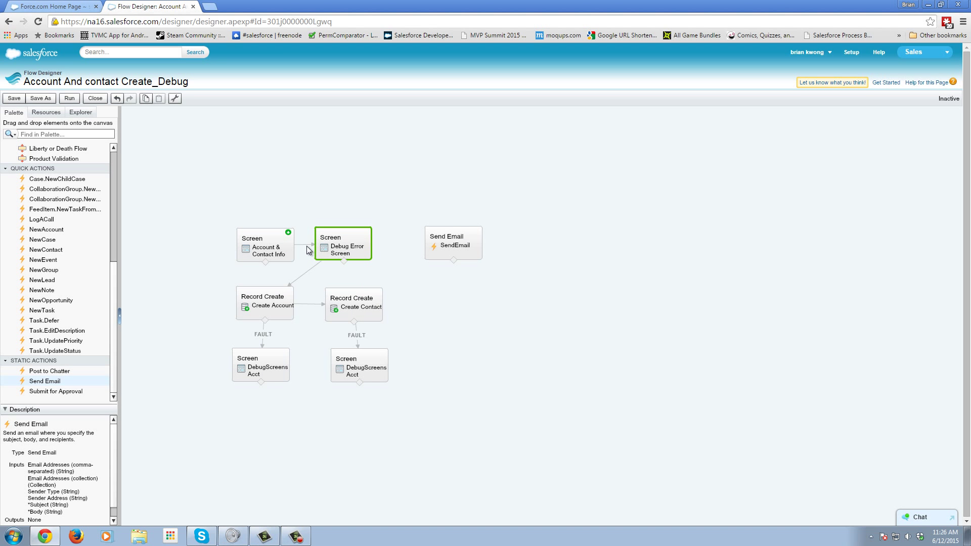
click(307, 249)
click(328, 249)
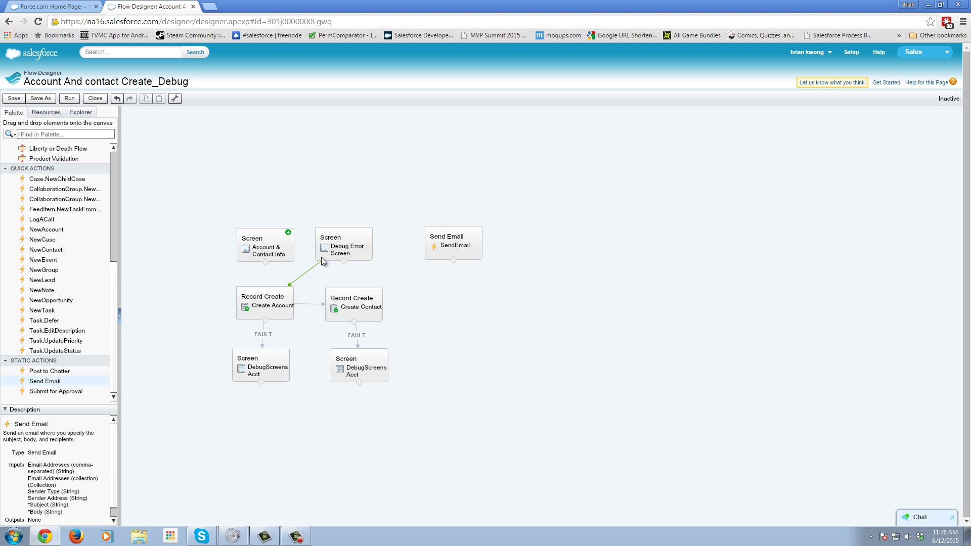
drag(326, 255, 235, 149)
mouse_move(266, 260)
mouse_down()
mouse_move(430, 241)
mouse_move(286, 300)
mouse_up()
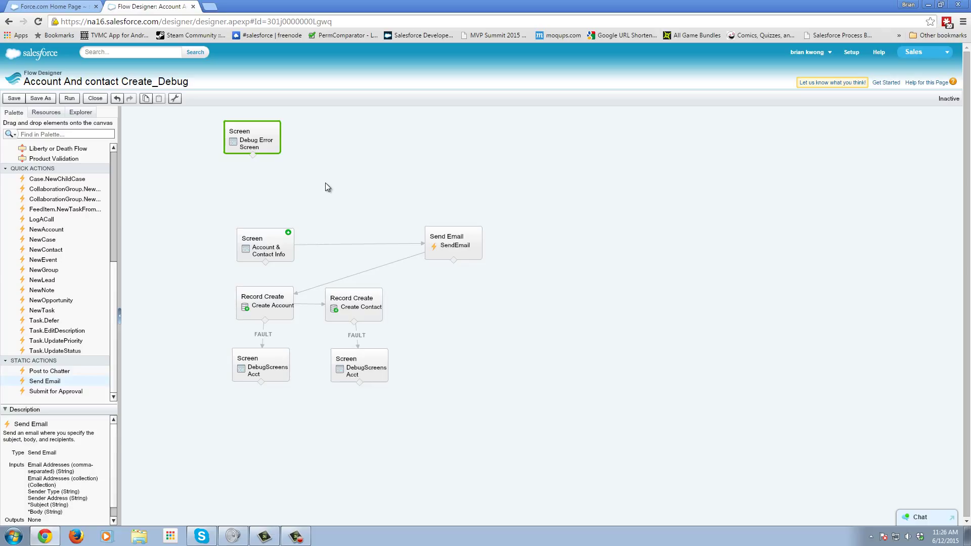
- Delete the connectors from the start screen to Send Email and from Send Email to Create Account
click(388, 242)
click(388, 243)
key(Delete)
click(396, 262)
key(Delete)
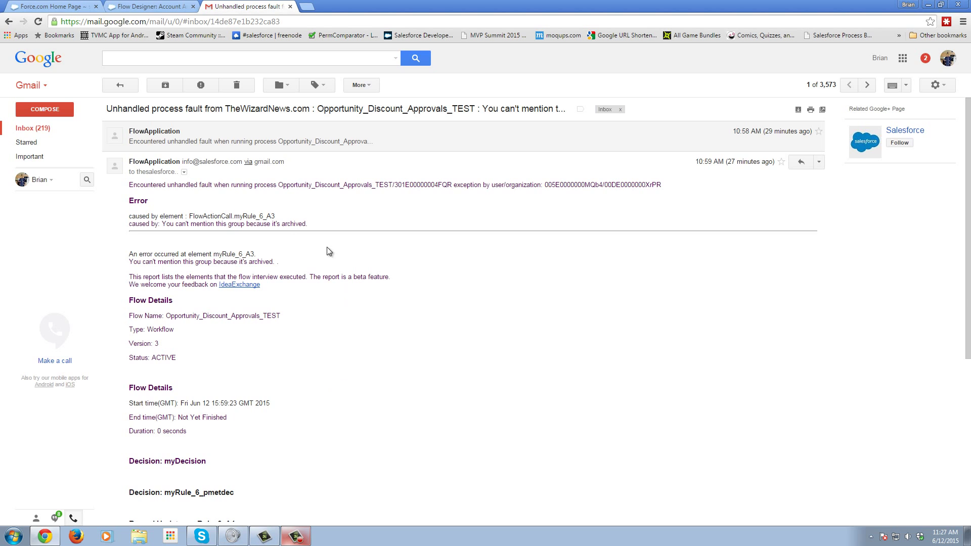
- Review the fault email's error description and the failing Post to Chatter: myRule_6_A3 step
drag(177, 198, 301, 185)
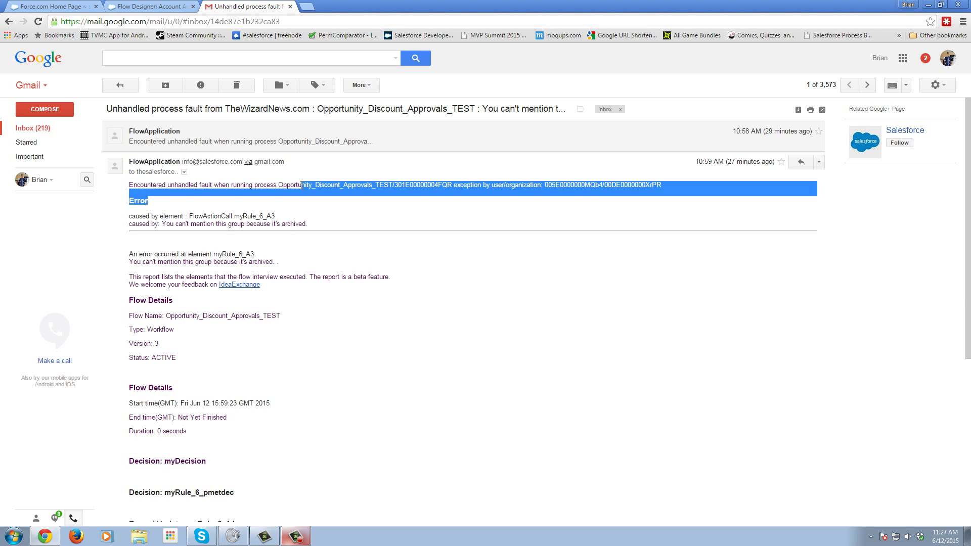
click(306, 189)
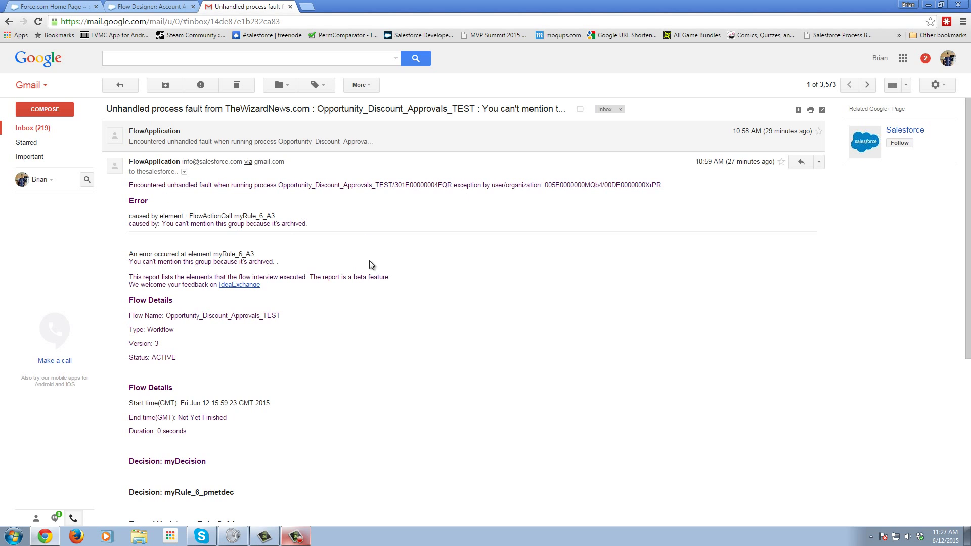
scroll(353, 293, down, 1)
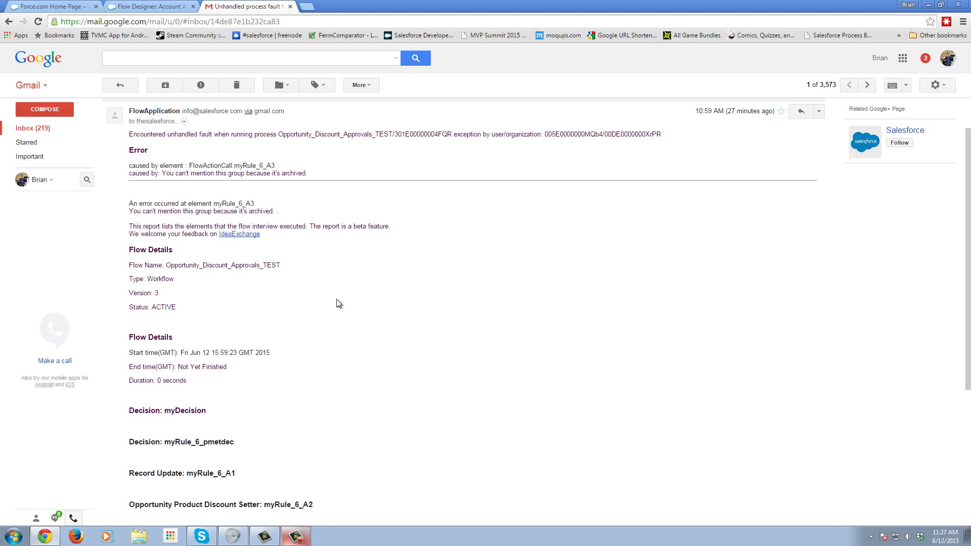
scroll(308, 323, down, 1)
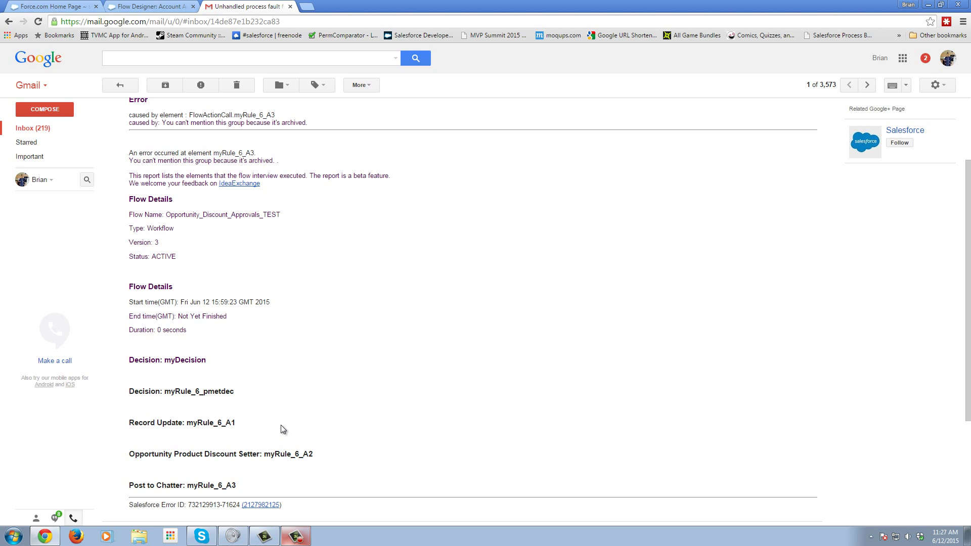
scroll(292, 424, down, 1)
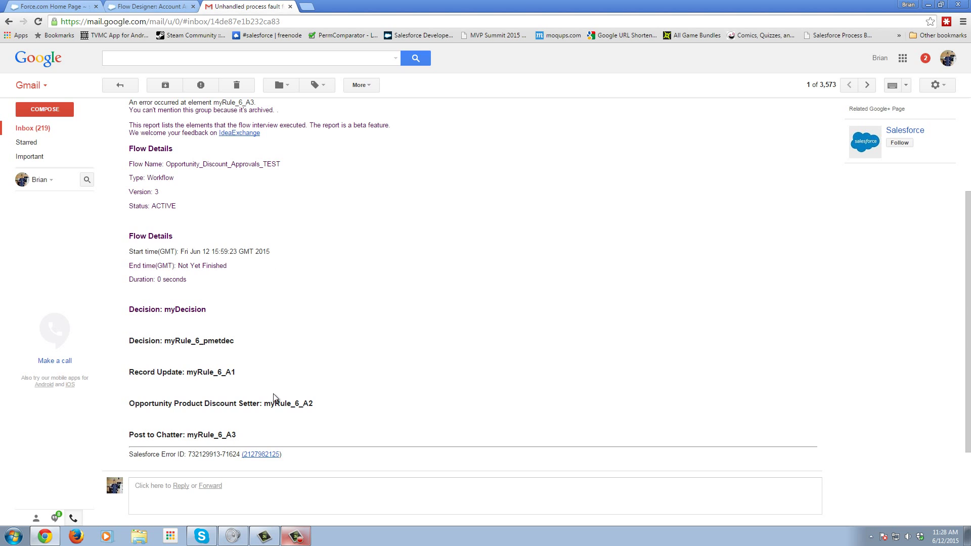
drag(236, 435, 132, 438)
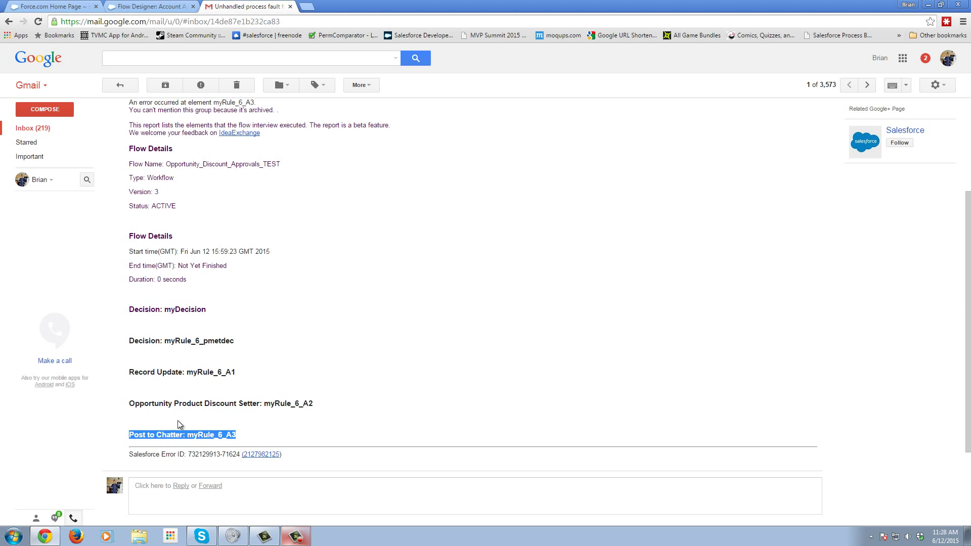
scroll(303, 394, up, 1)
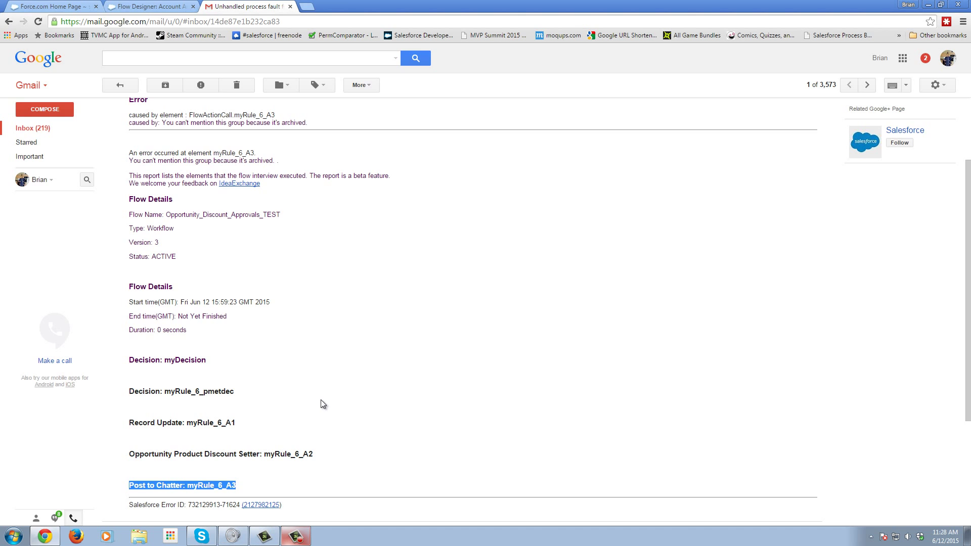
scroll(321, 403, up, 2)
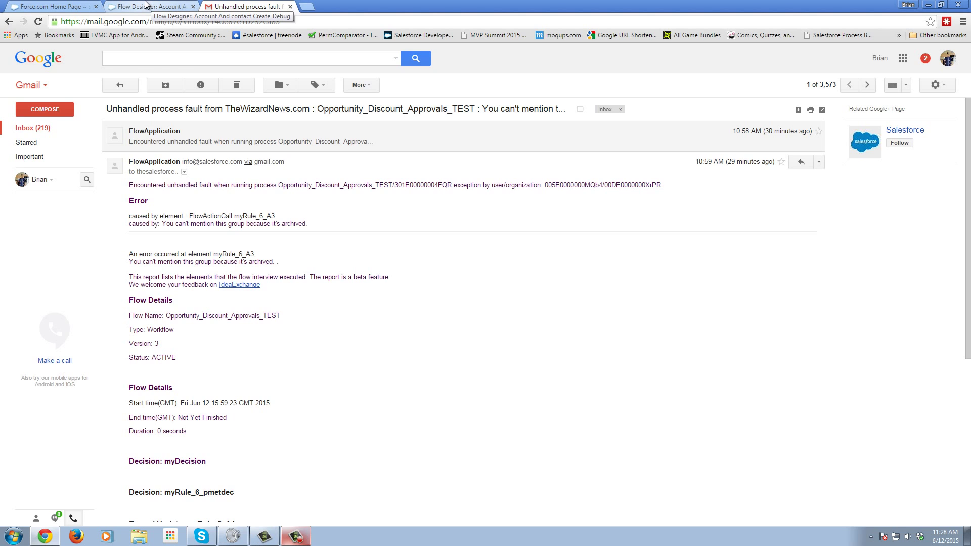
- Return to the Account And contact Create_Debug flow and select the Debug Error Screen
click(147, 6)
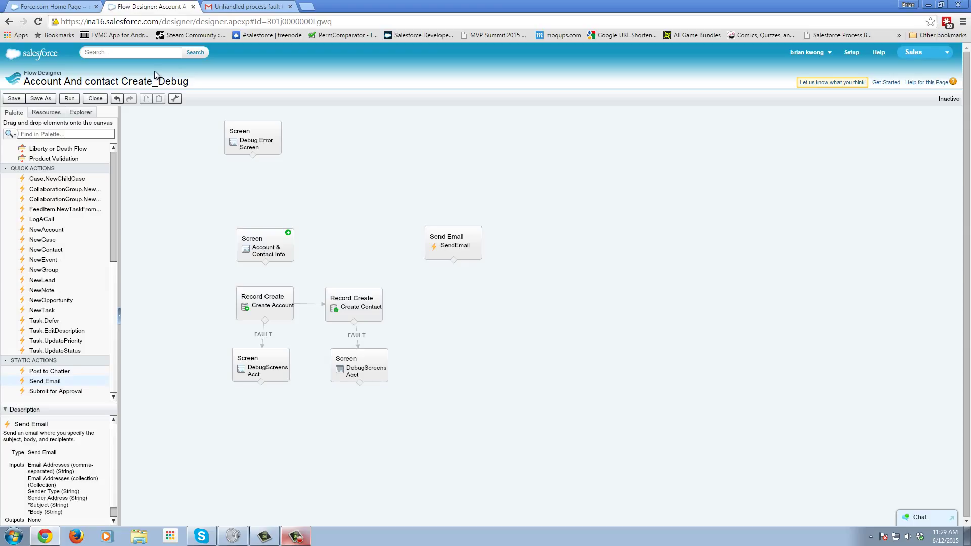
click(258, 144)
- Move the Debug Error Screen from the top left down next to the Send Email element
drag(234, 146, 350, 256)
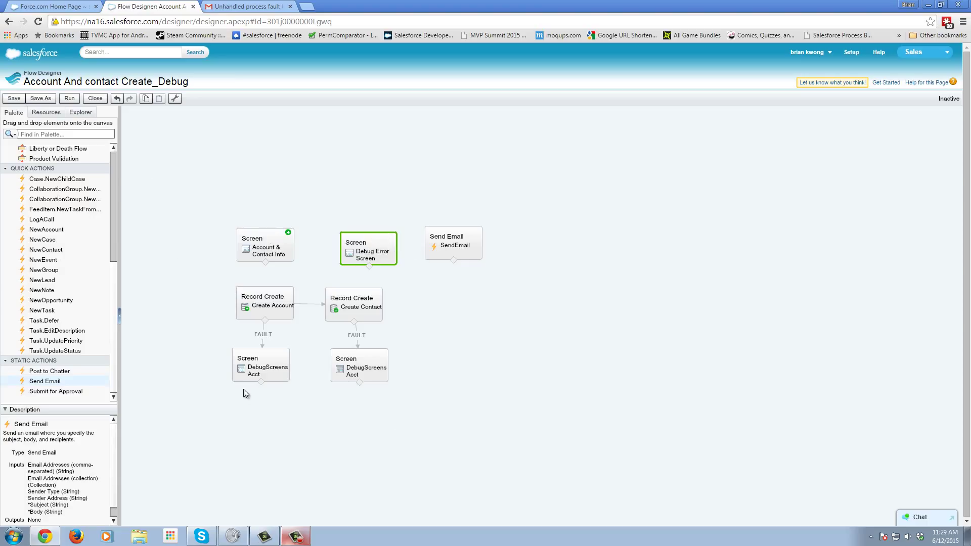
mouse_move(236, 373)
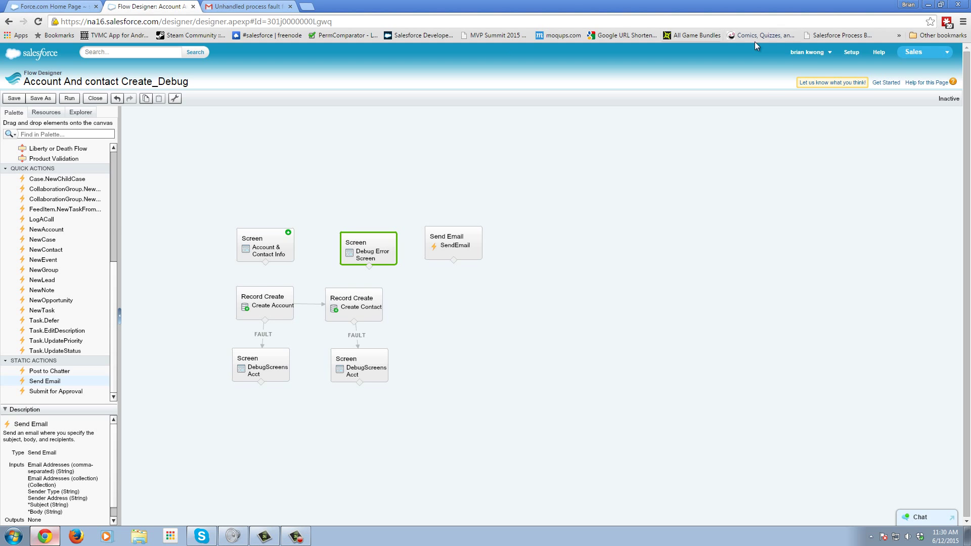
- Launch the Developer Console from the user account menu
click(808, 53)
click(787, 97)
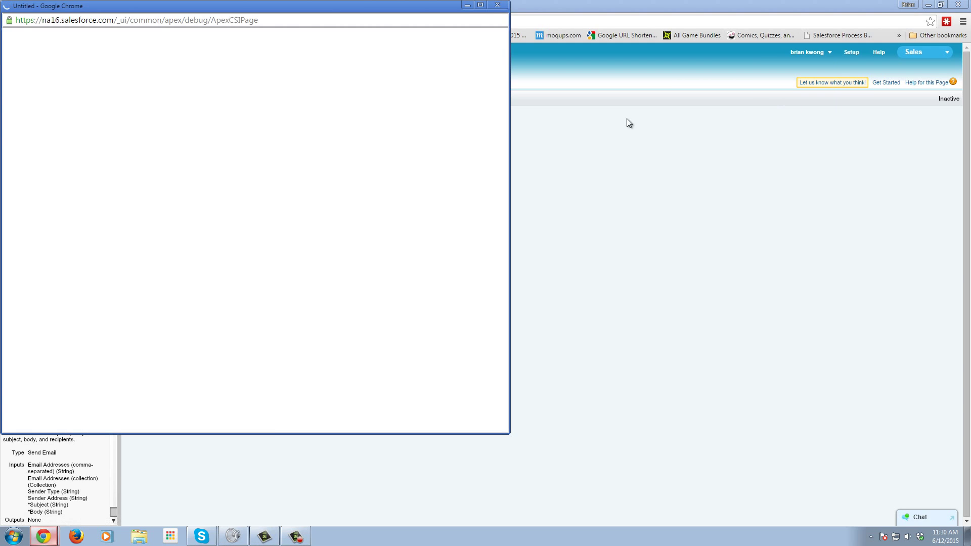